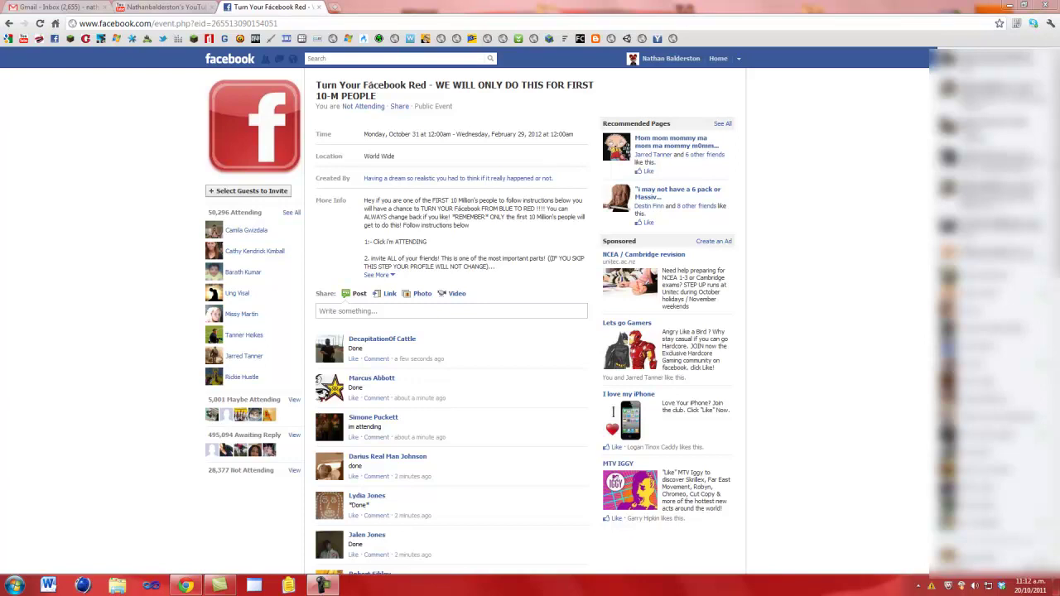
Step: Try the page context menu, briefly open developer tools, then close them again
right_click(815, 193)
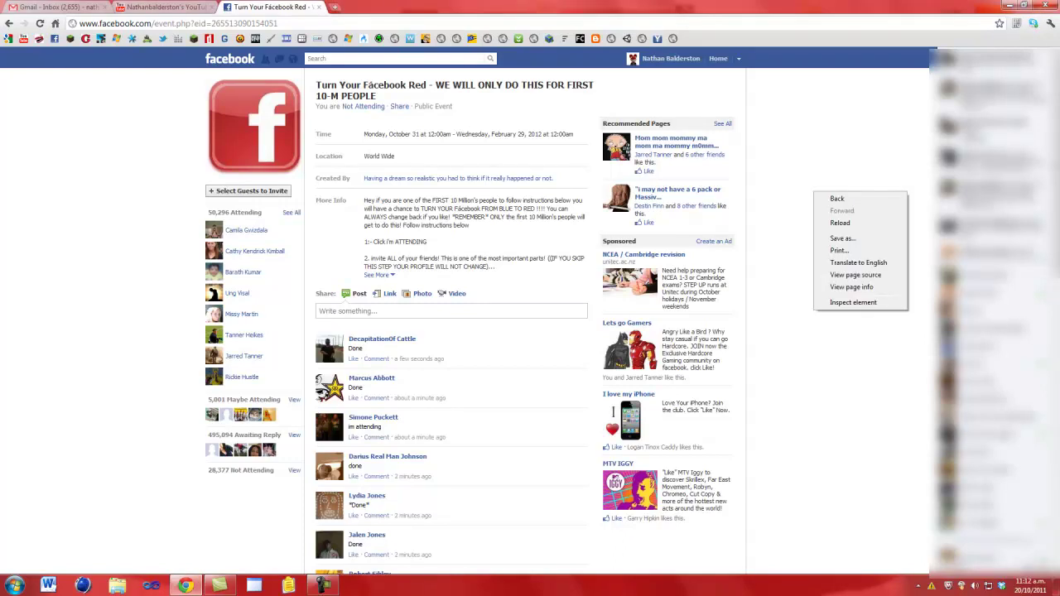
key("Escape")
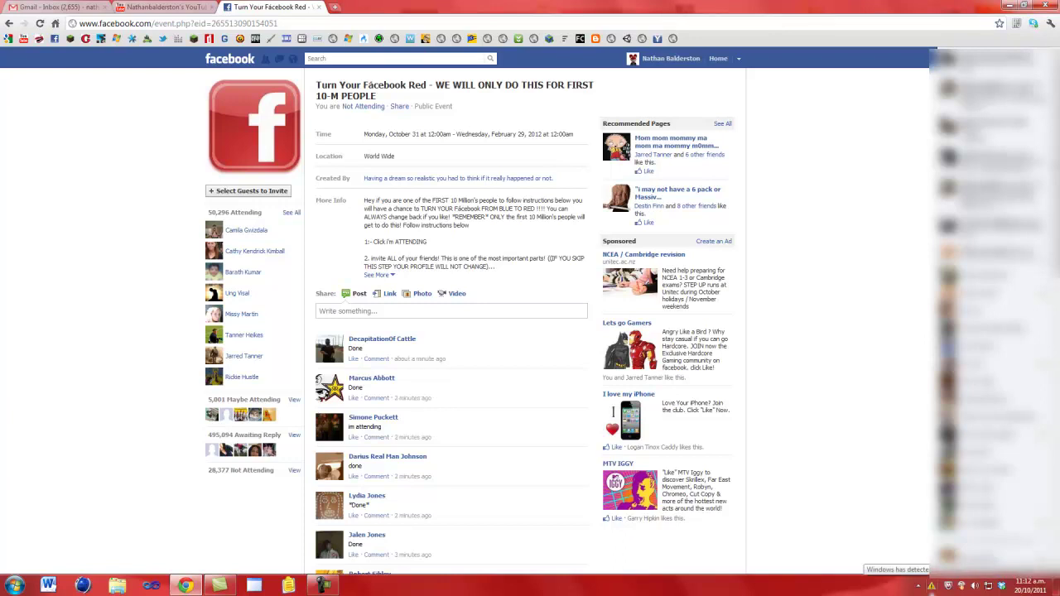
left_click(931, 583)
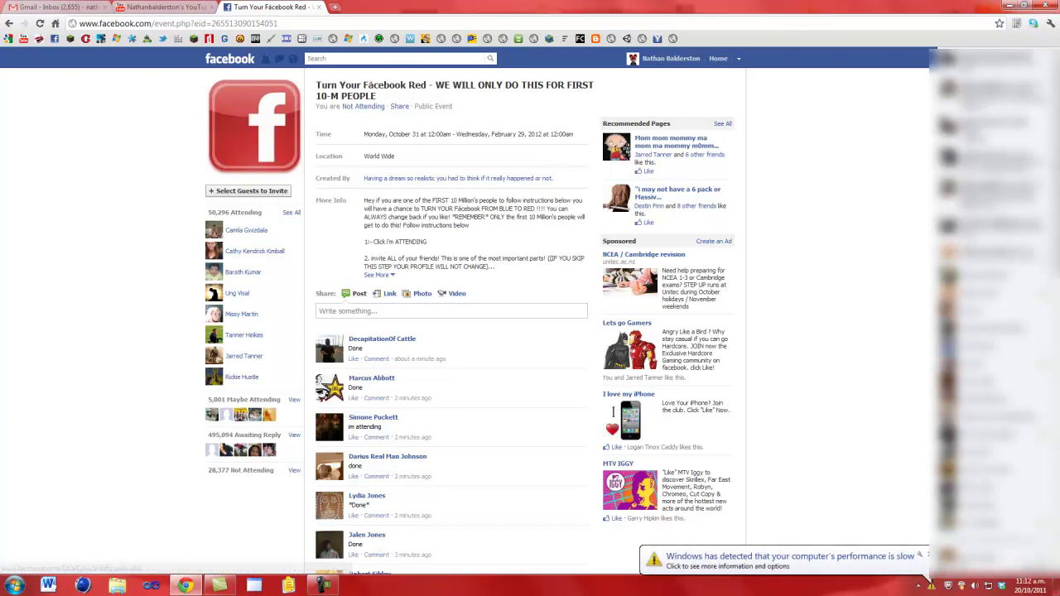
right_click(812, 136)
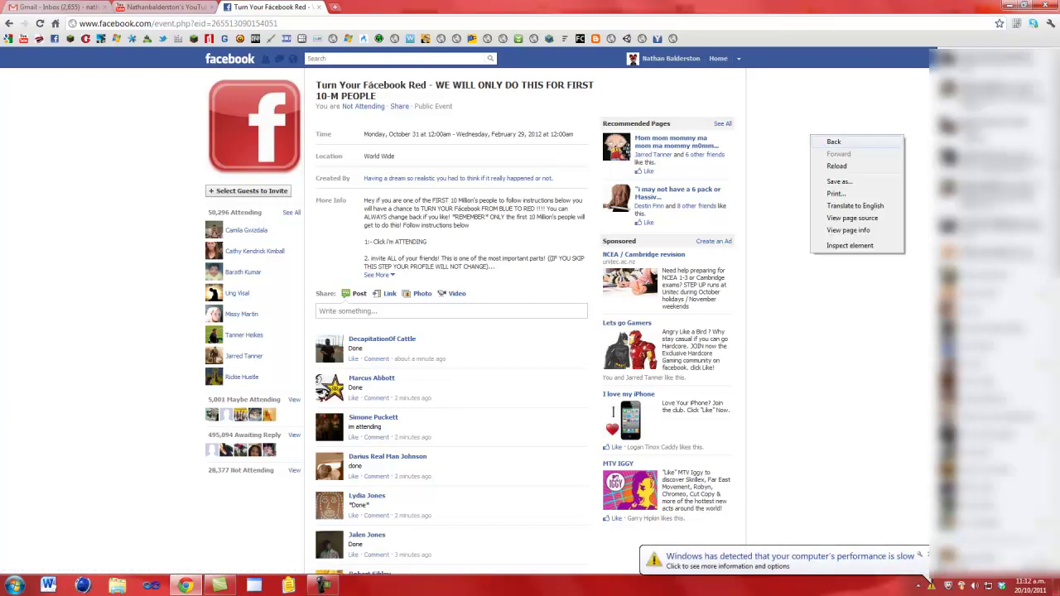
left_click(927, 578)
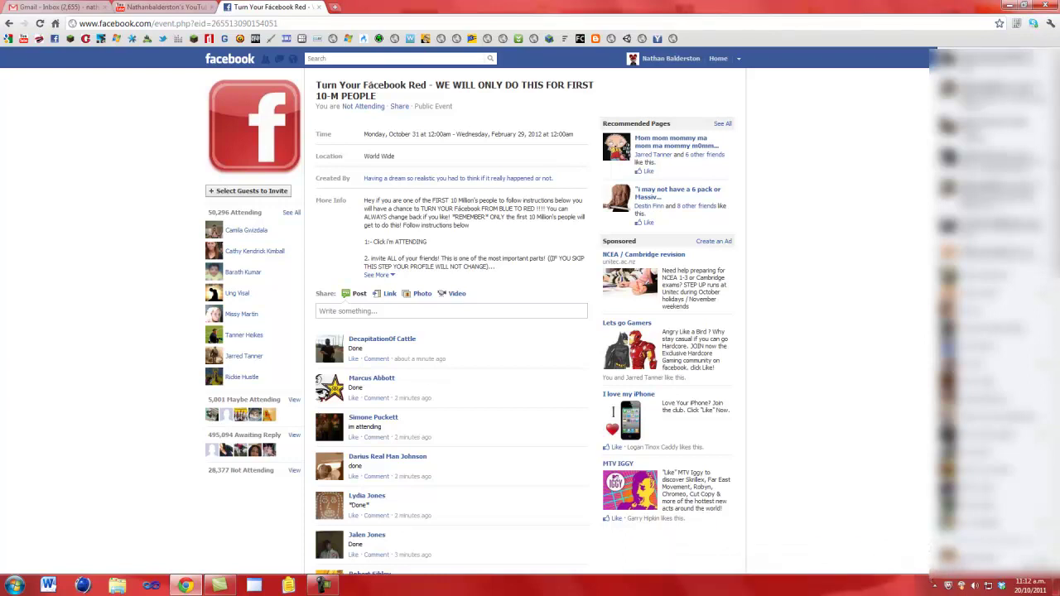
right_click(492, 148)
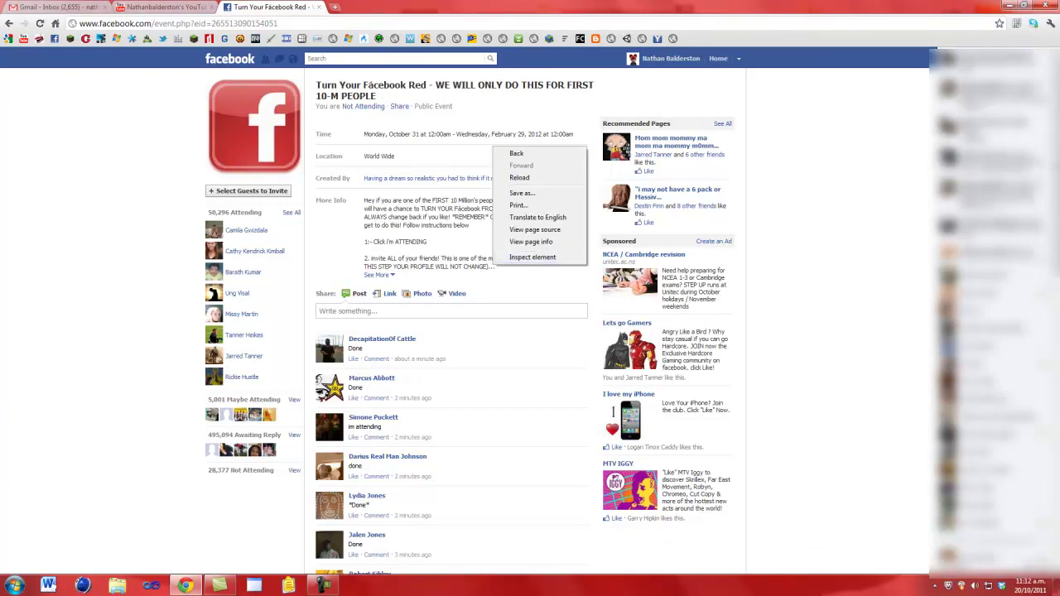
left_click(533, 256)
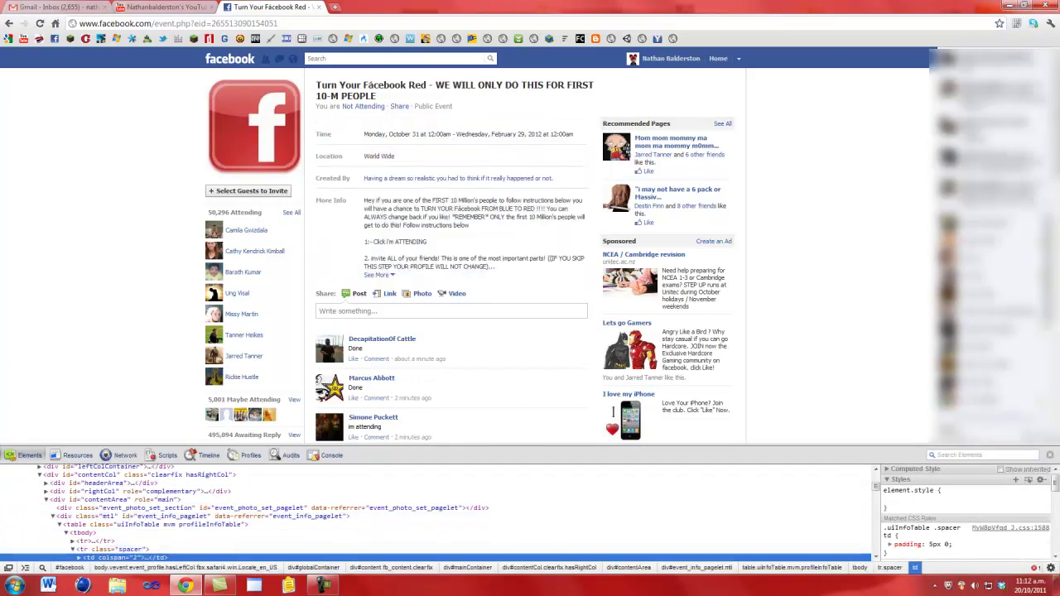
left_click(1049, 454)
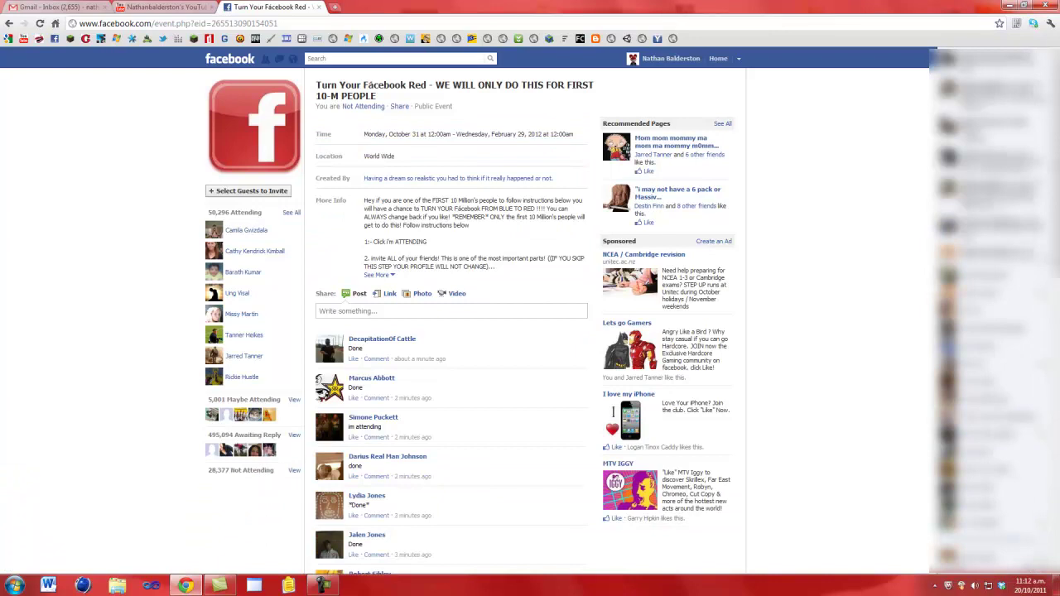
Step: Inspect the Facebook top bar and expand its blueBar node in Elements
right_click(793, 57)
left_click(833, 166)
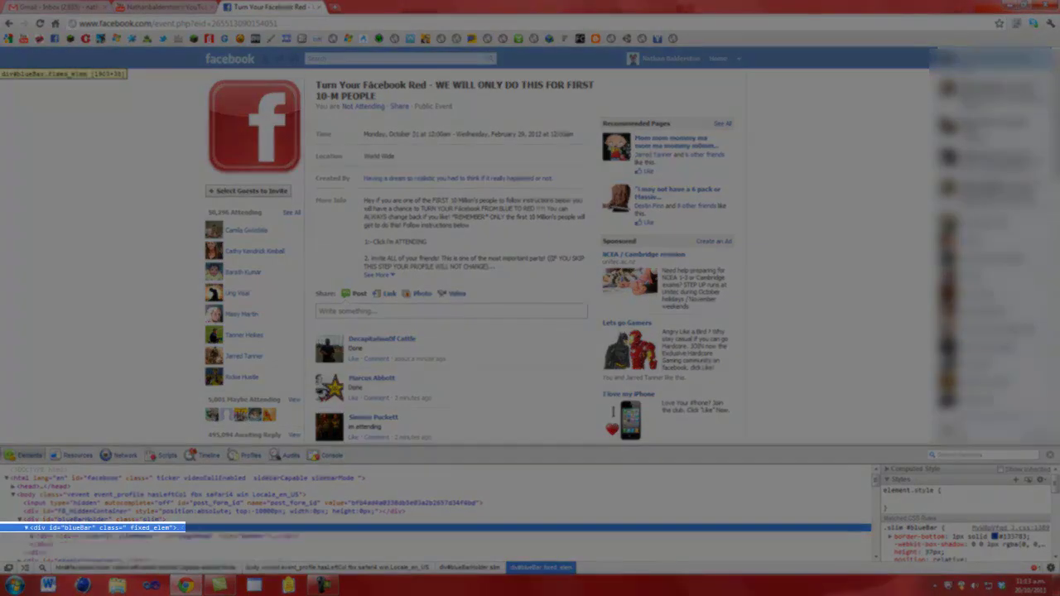
key("Right")
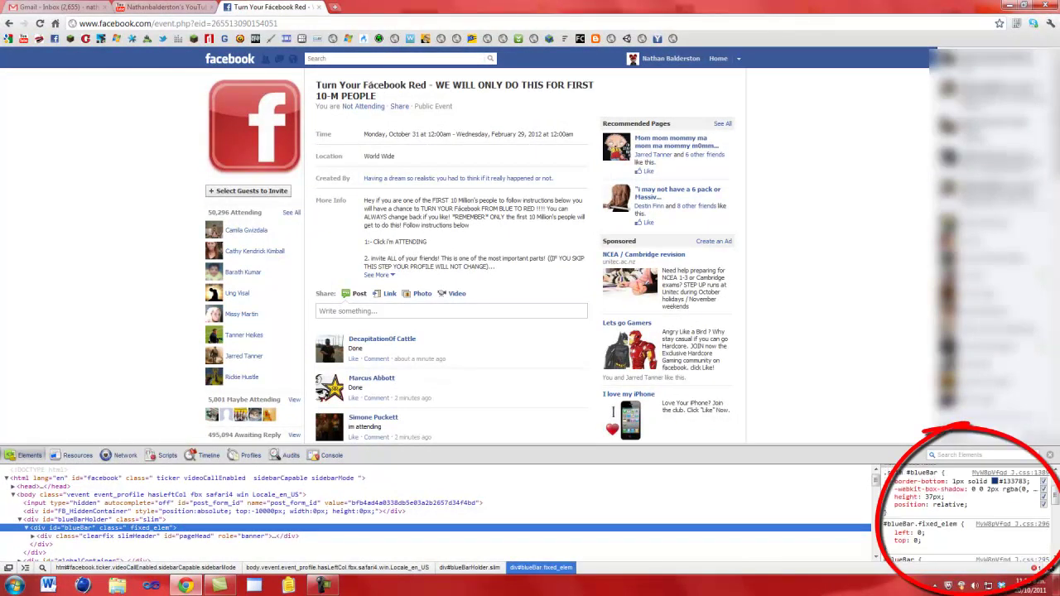
scroll(961, 513, "up", 2)
Step: Enlarge DevTools and change the #blueBar background-color from #3B5998 to red
left_click_drag(613, 448, 612, 287)
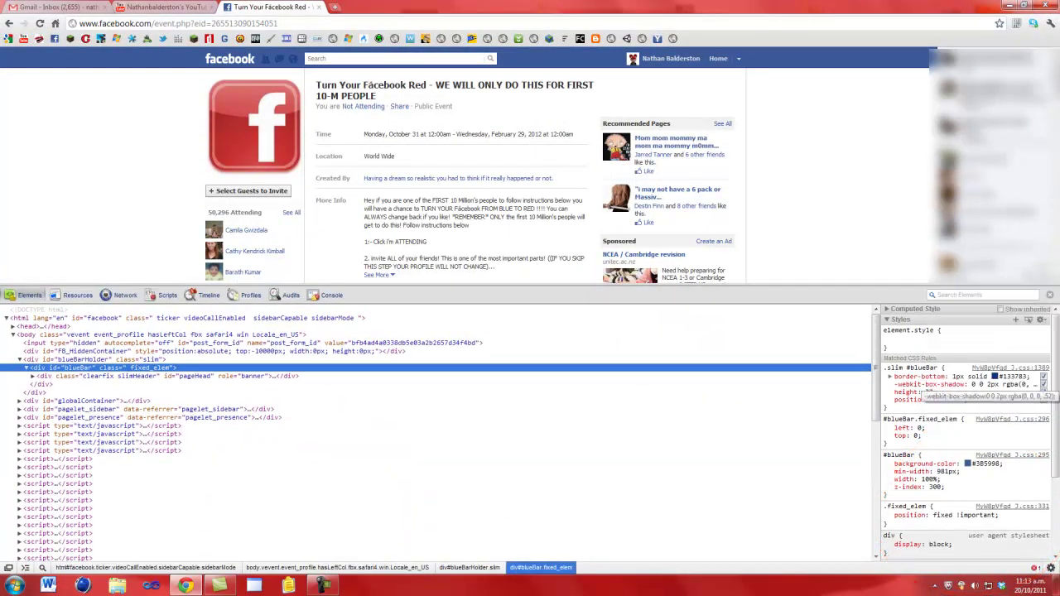
scroll(1042, 389, "down", 3)
scroll(1041, 389, "up", 3)
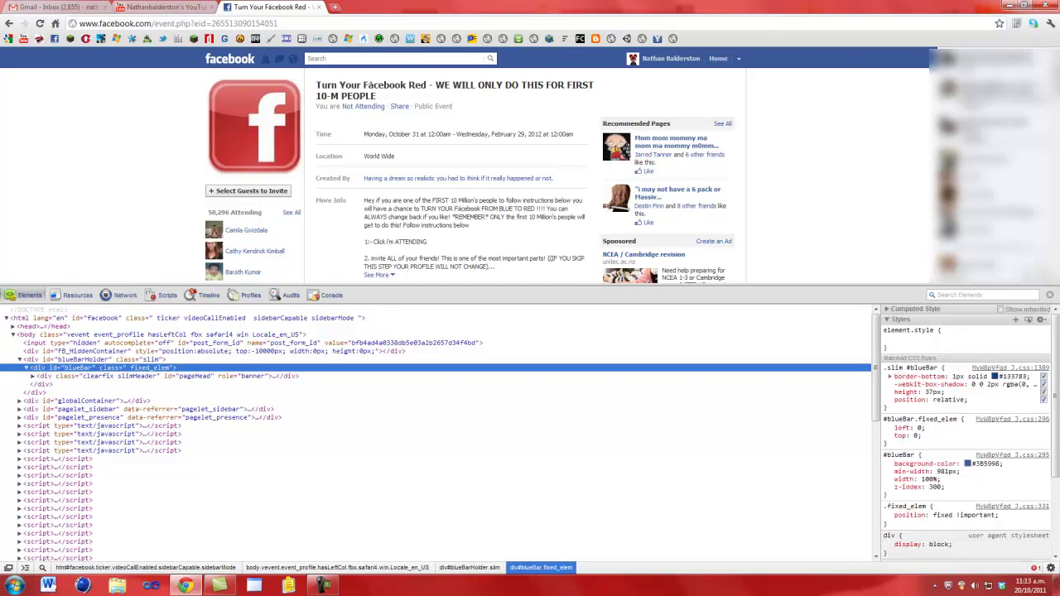
left_click(1000, 376)
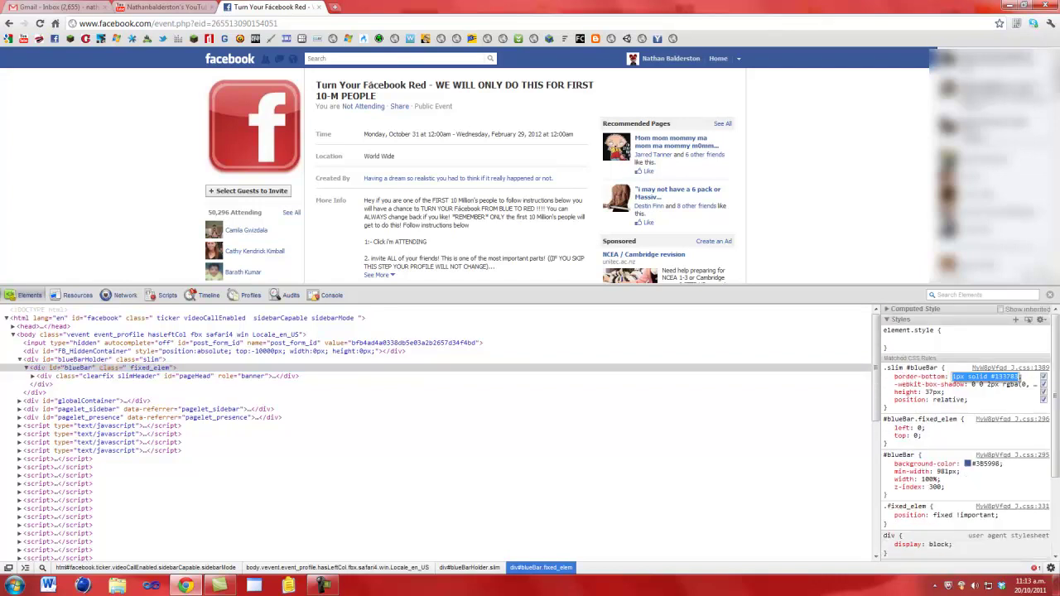
key("Escape")
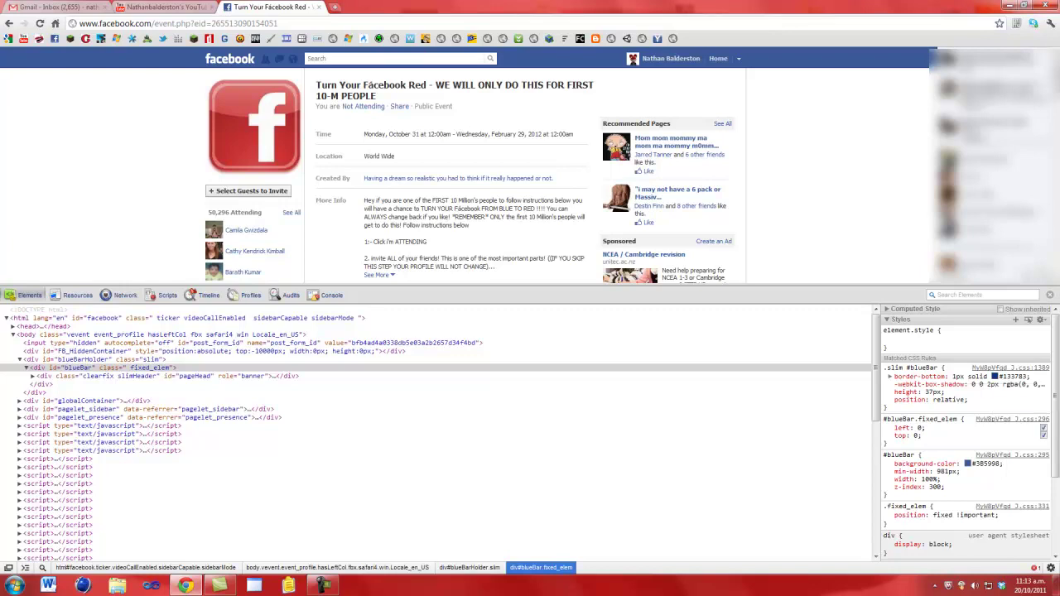
left_click(980, 464)
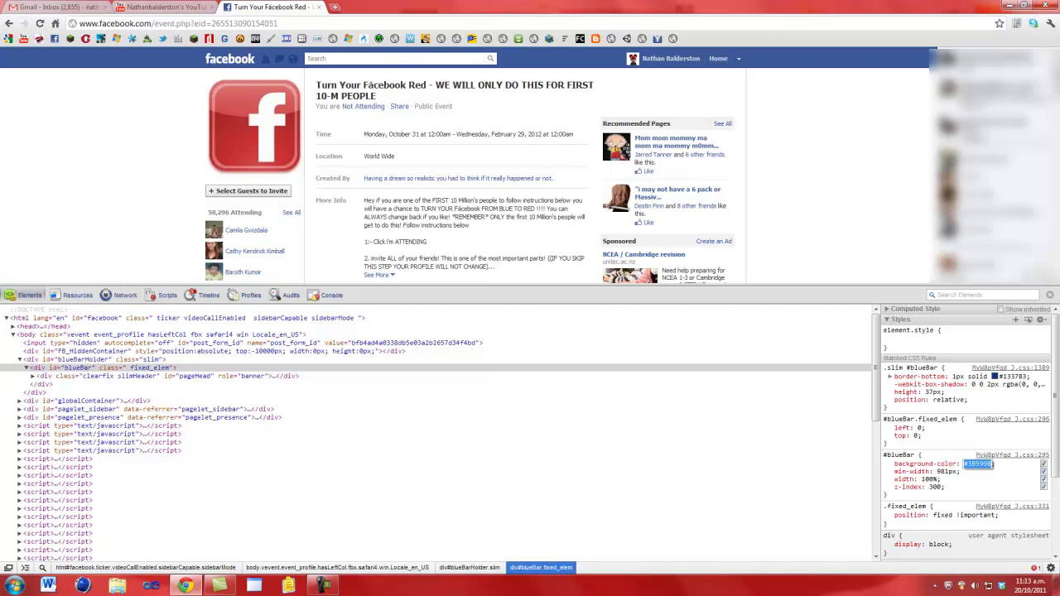
type("red")
key("Return")
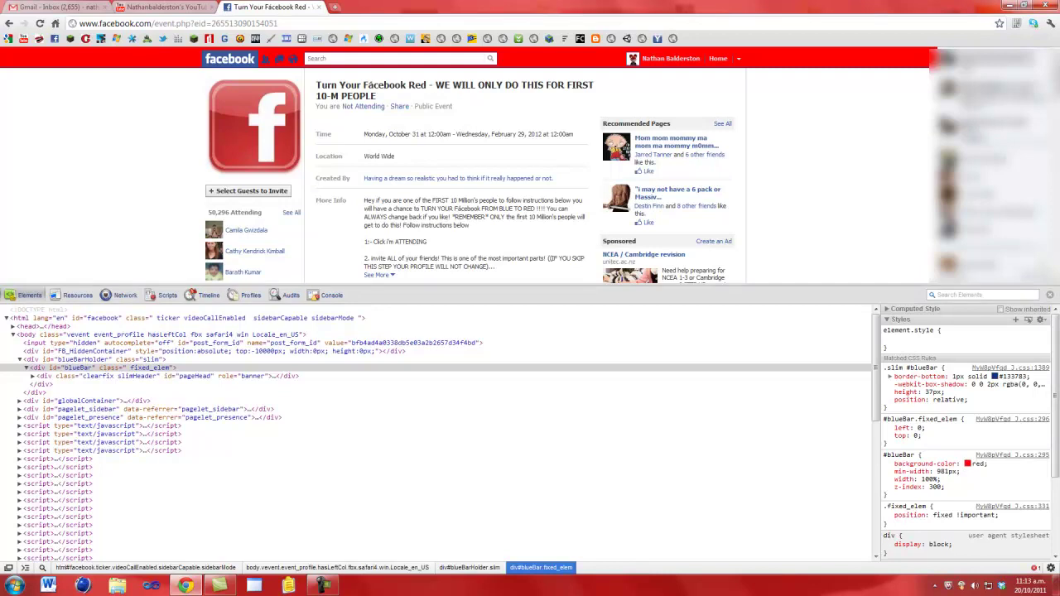
Step: Retype the .slim #blueBar border-bottom colour (red, then green), leaving the rule empty
mouse_move(953, 378)
left_click(989, 376)
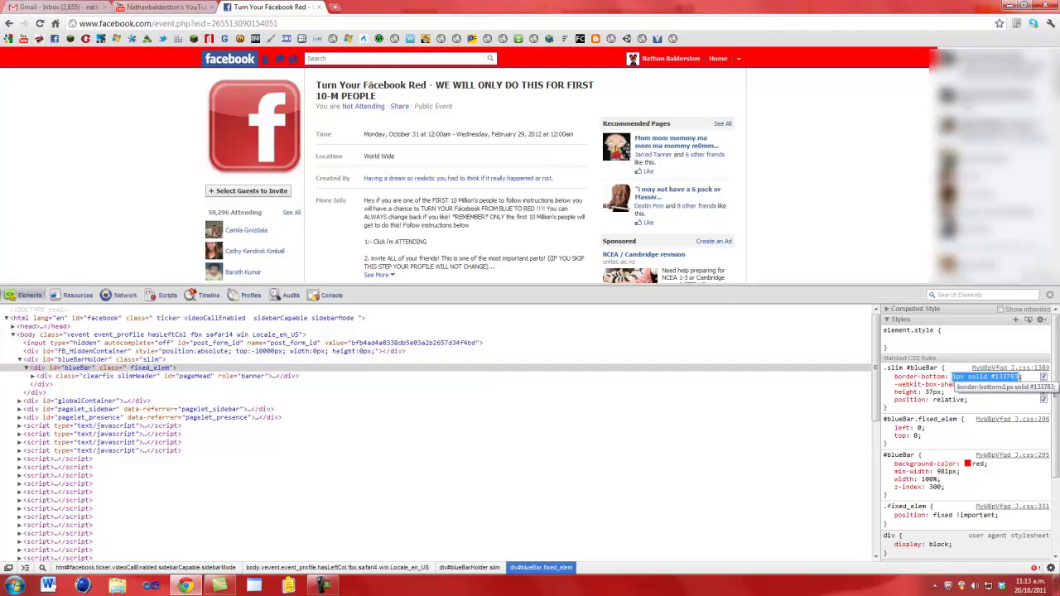
key("End")
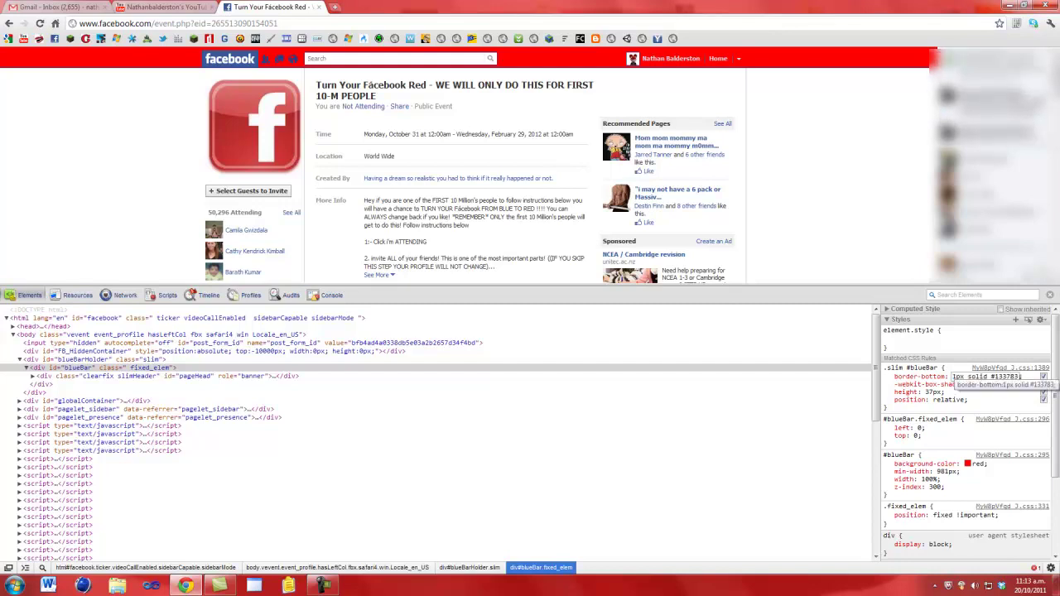
key("BackSpace")
key("BackSpace")
key("BackSpace")
type("red")
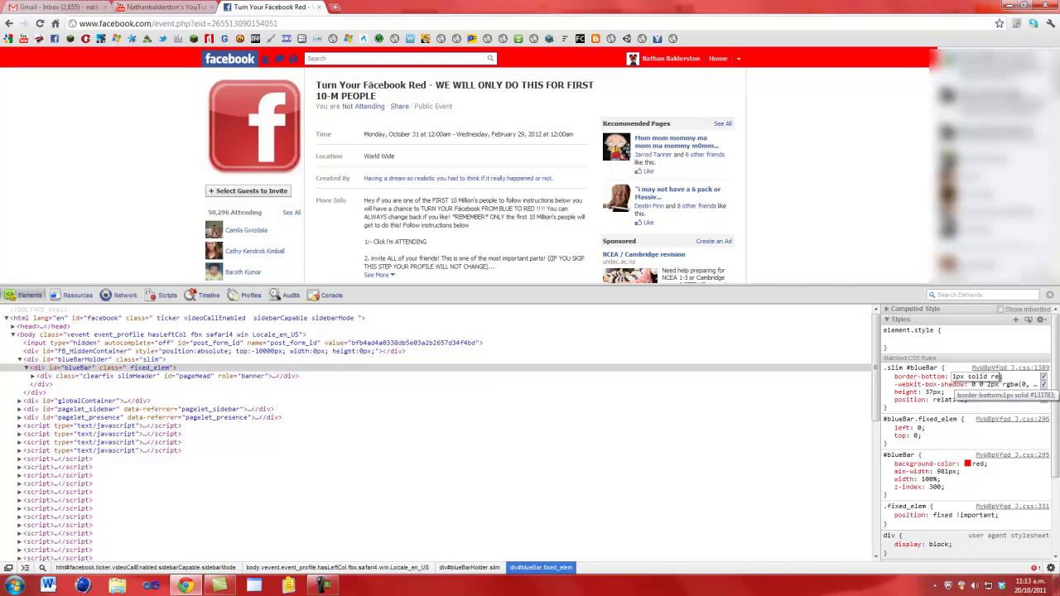
type(";")
left_click_drag(980, 377, 987, 377)
left_click(984, 376)
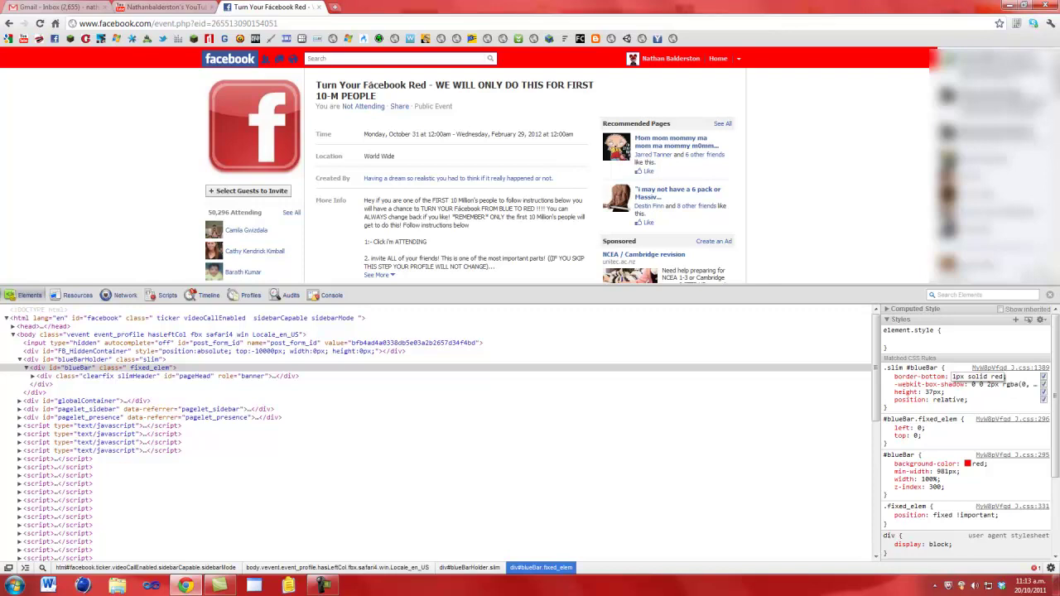
double_click(1005, 377)
left_click(994, 377)
double_click(998, 377)
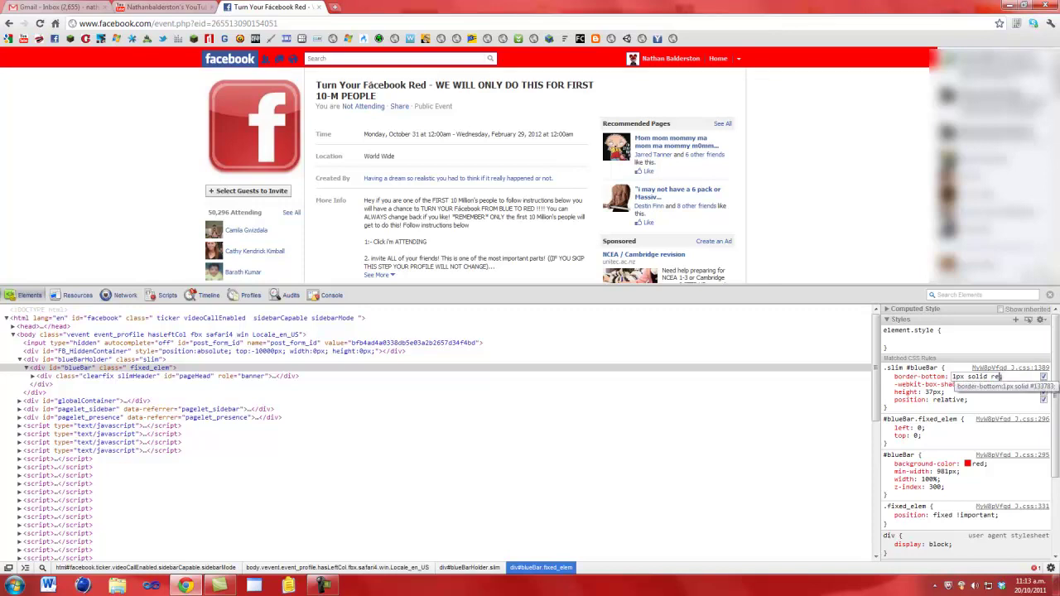
key("BackSpace")
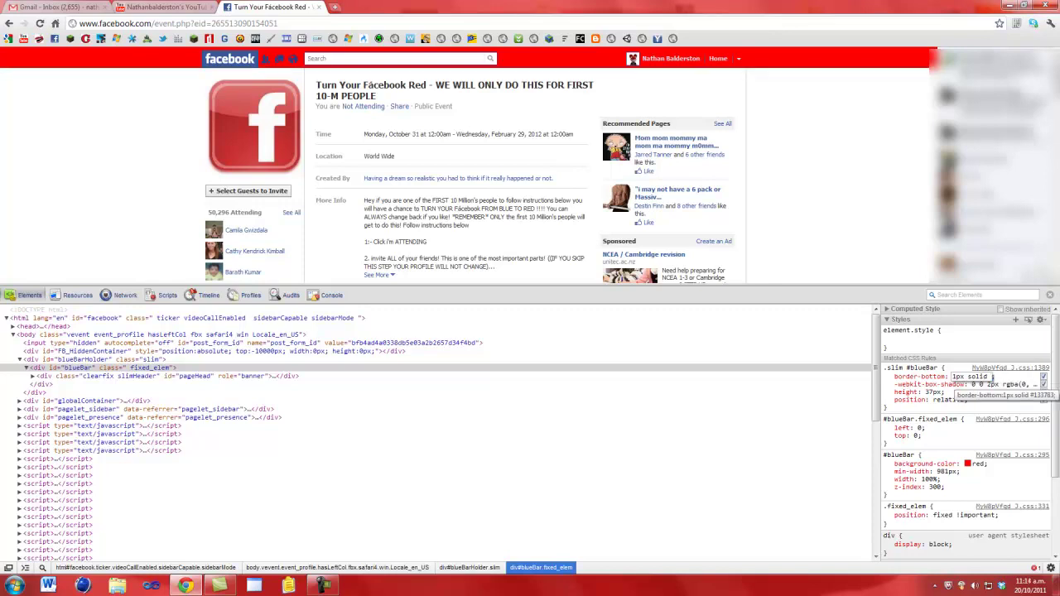
type("gre")
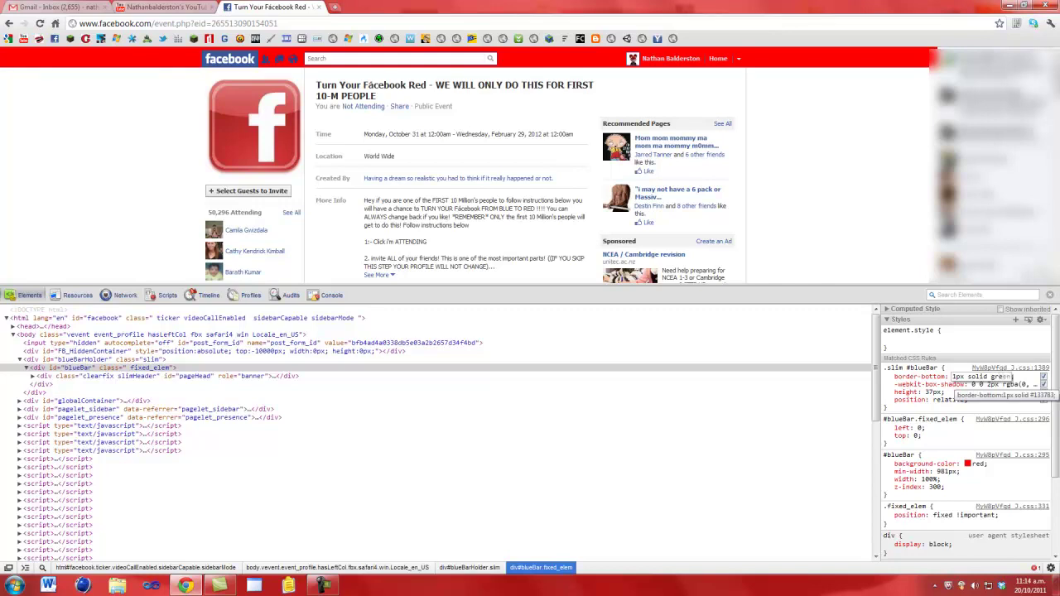
type("en")
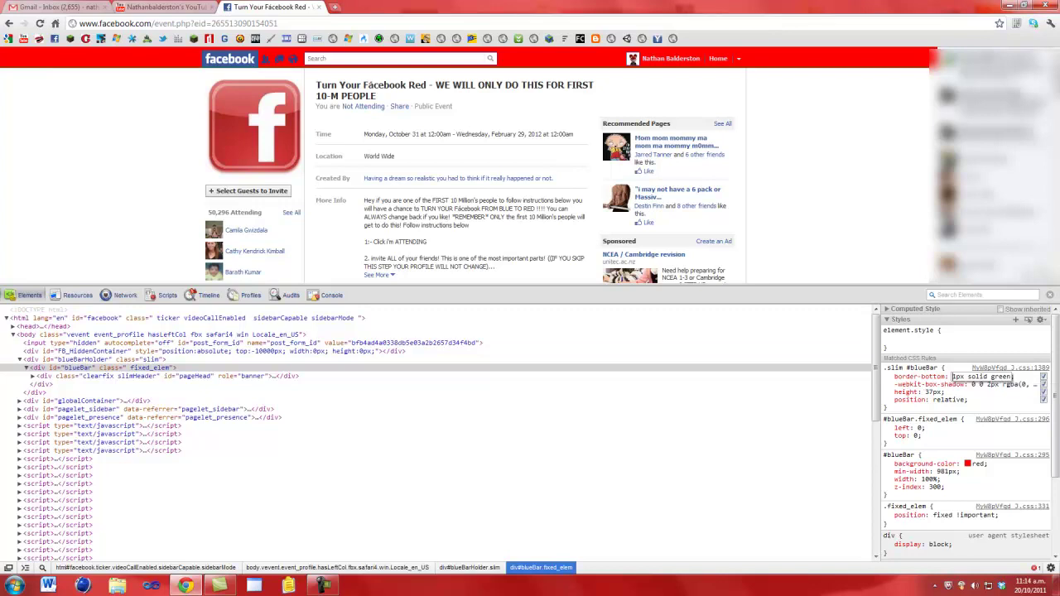
key("BackSpace")
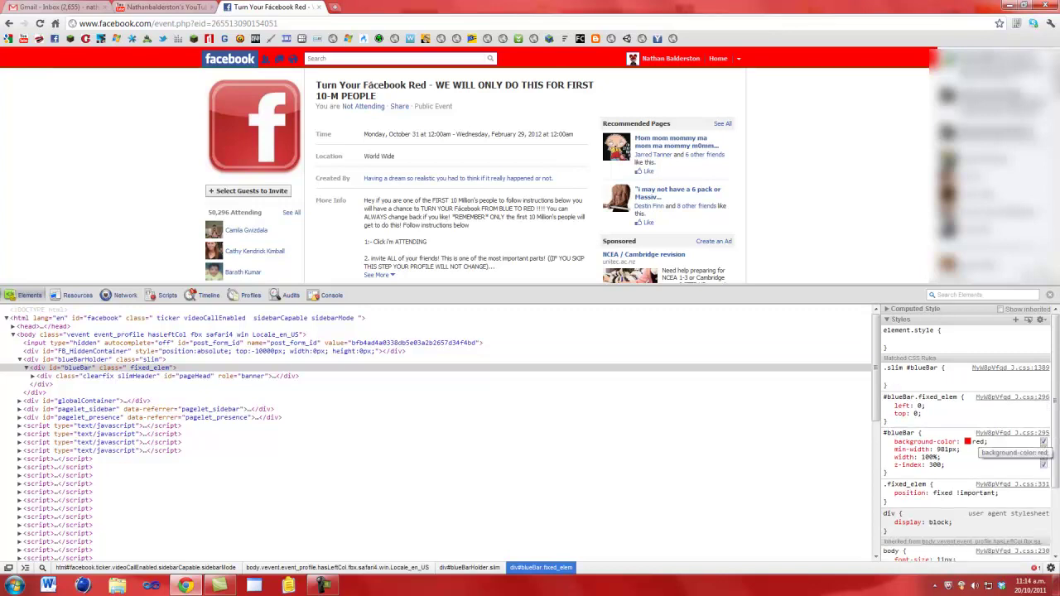
Step: Reconfirm the red #blueBar background and view the top bar's computed styles
left_click(970, 442)
key("Return")
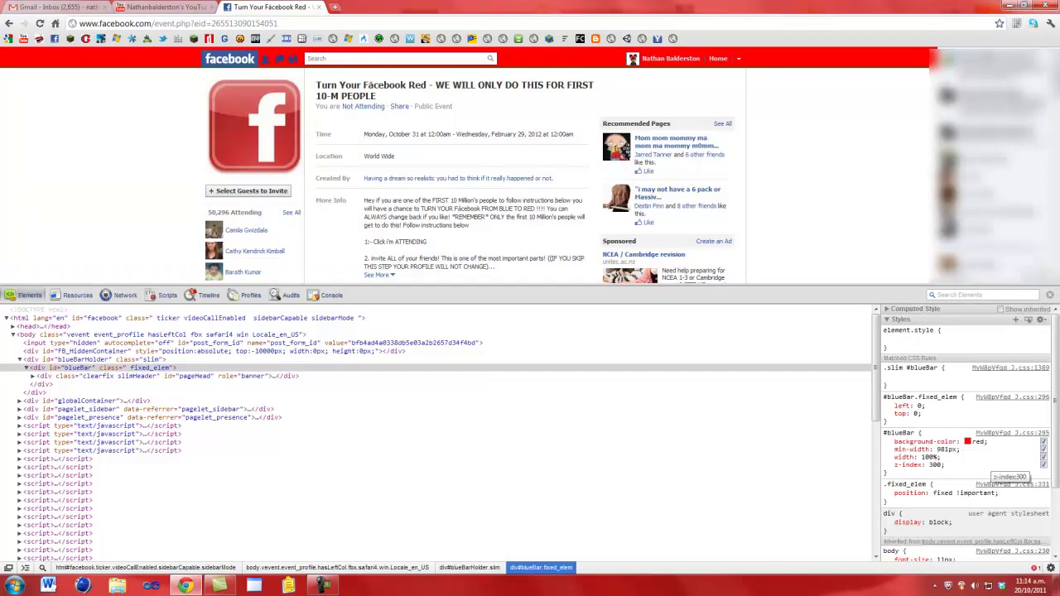
left_click(911, 309)
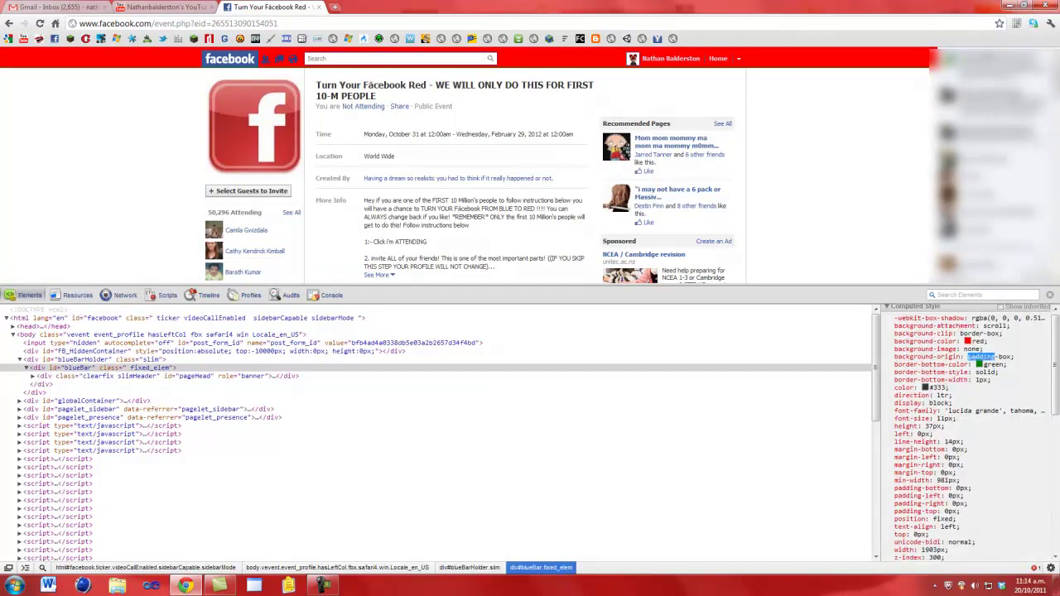
left_click_drag(1006, 365, 895, 364)
scroll(969, 414, "down", 3)
scroll(969, 414, "down", 3)
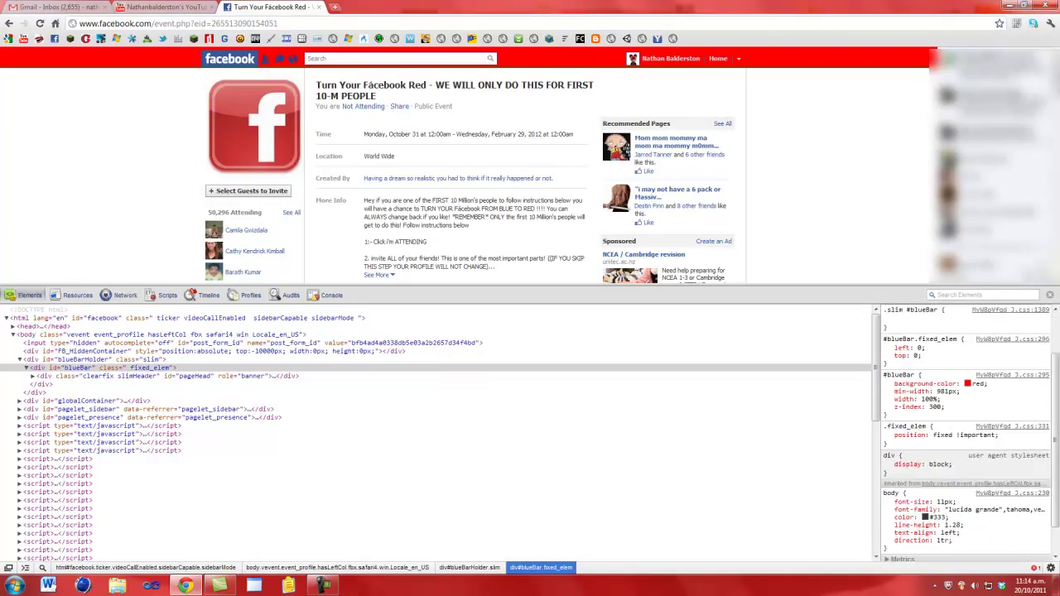
Step: Inspect the Facebook logo and set the #pageLogo background-color to green
right_click(233, 60)
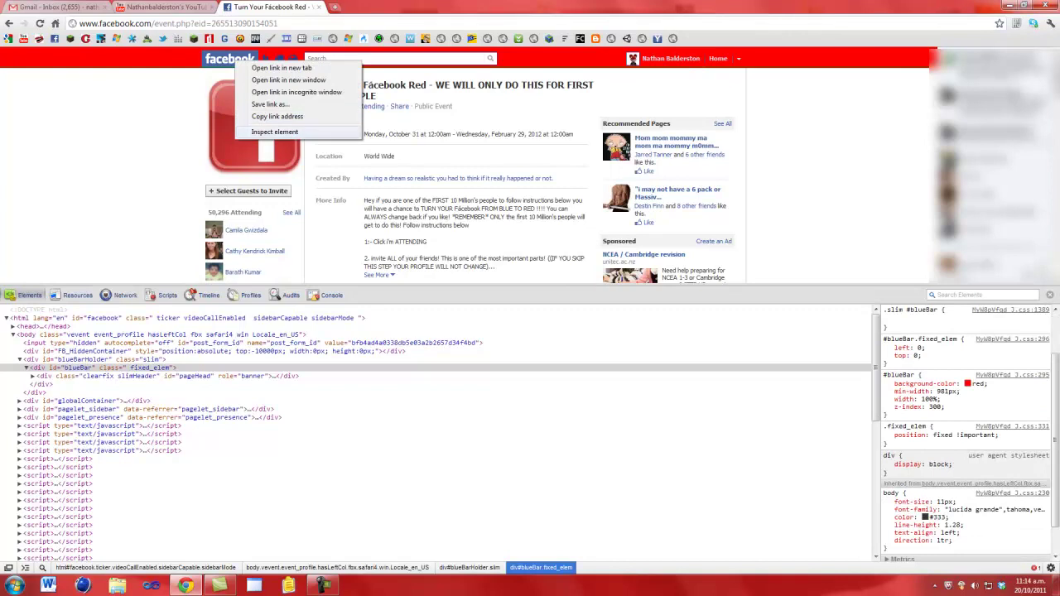
left_click(274, 132)
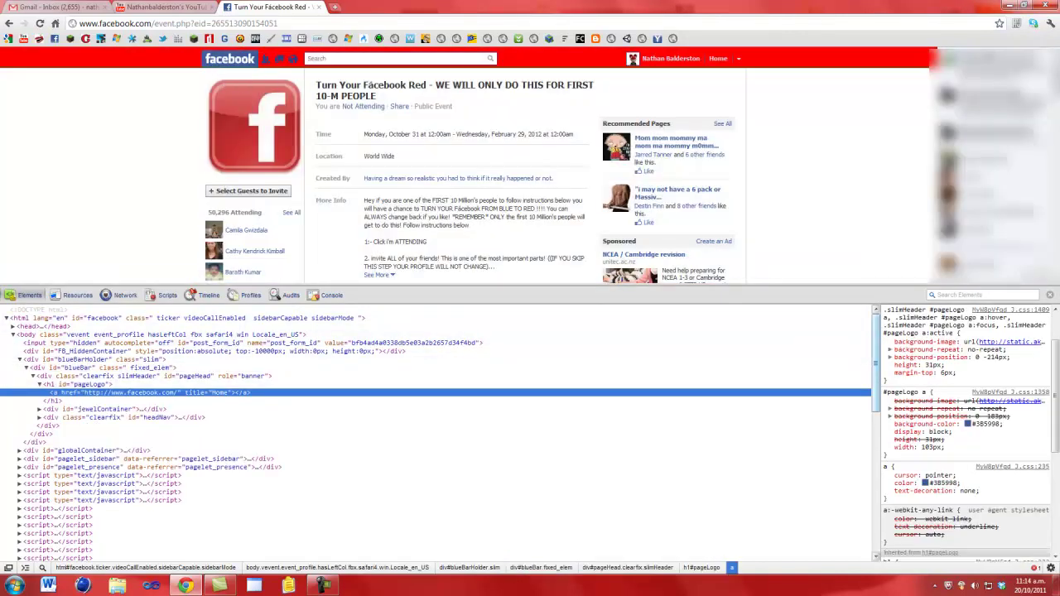
left_click(979, 424)
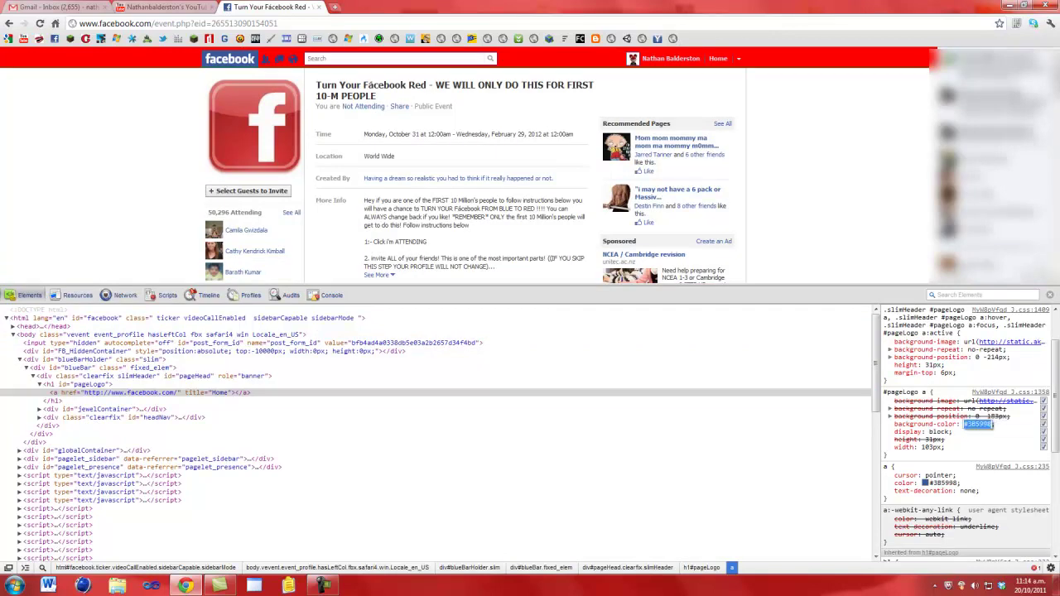
type("green")
key("Return")
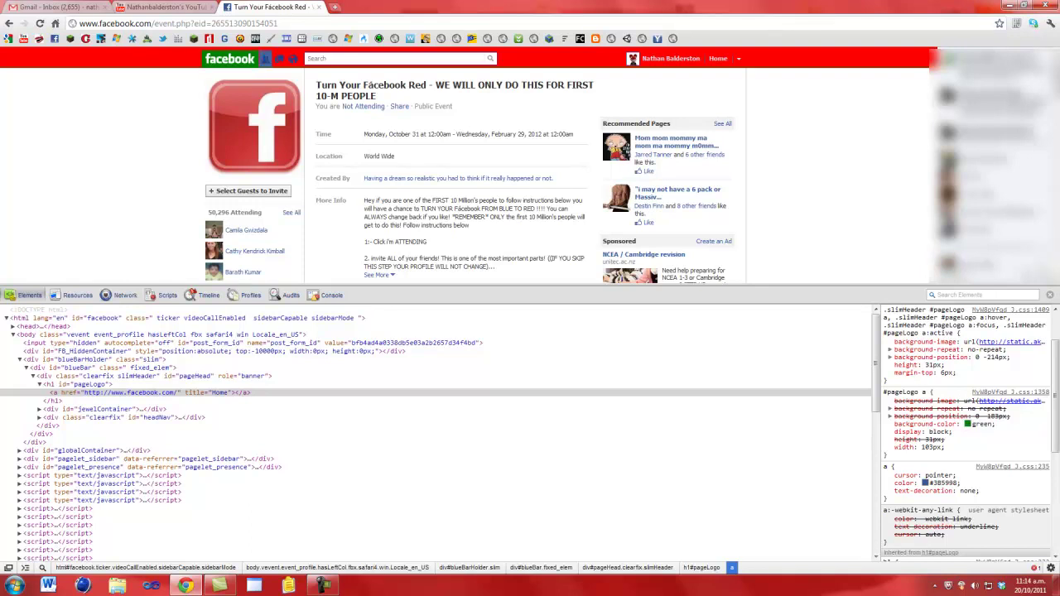
Step: Change the 'a' rule's link colour to yellow
left_click(942, 483)
key("BackSpace")
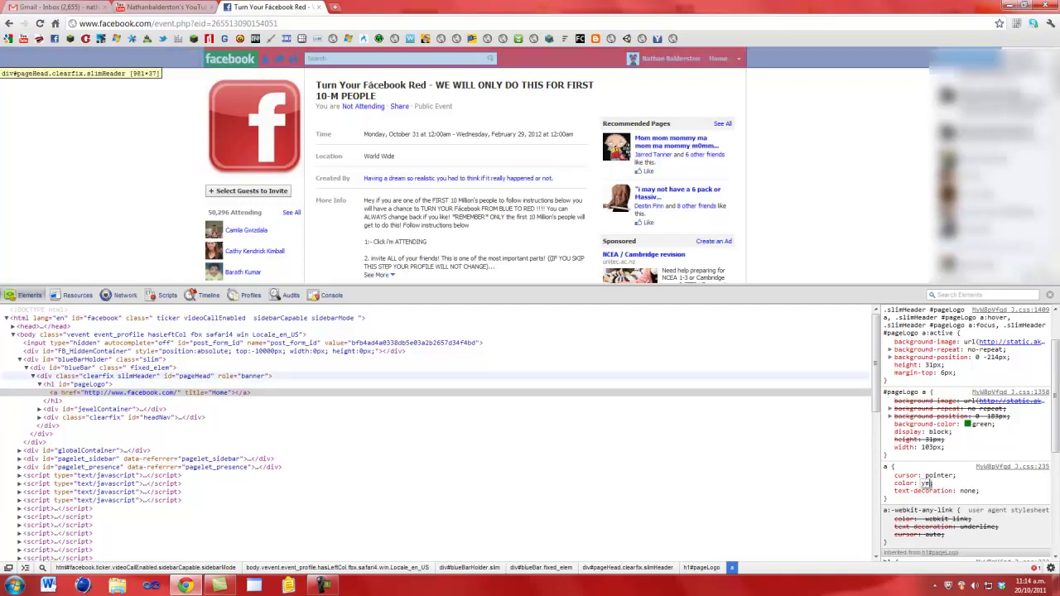
type("yellow")
key("Return")
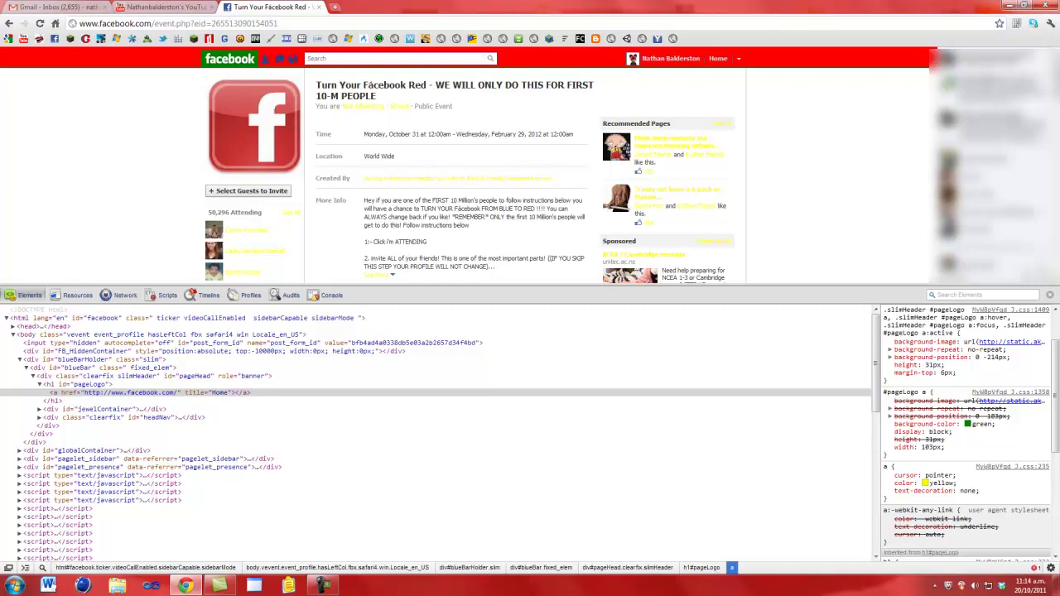
Step: Inspect the header messages icon, shrink DevTools, then close them with F12
right_click(280, 60)
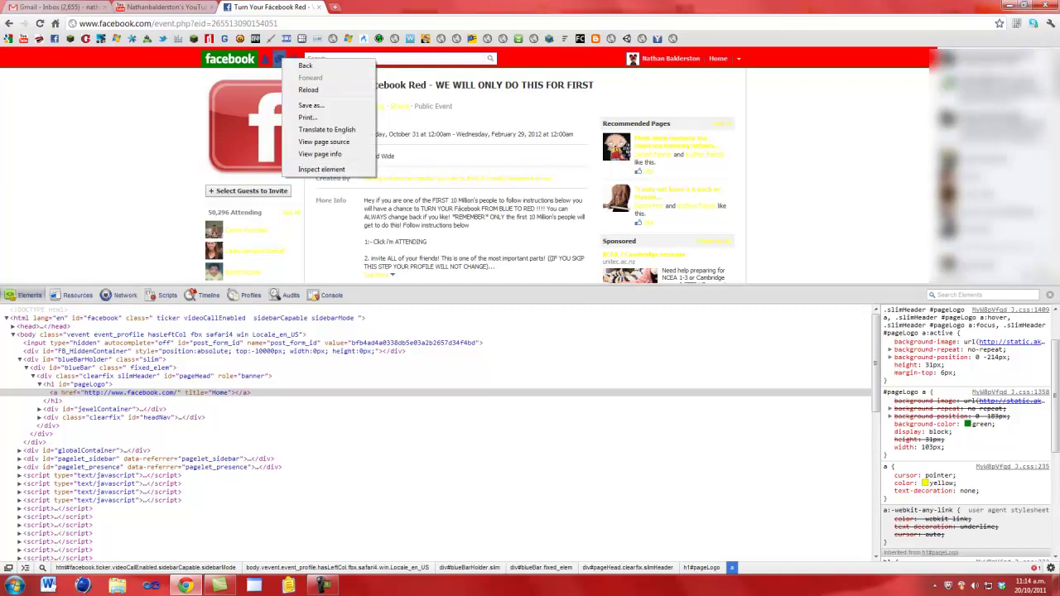
left_click(321, 169)
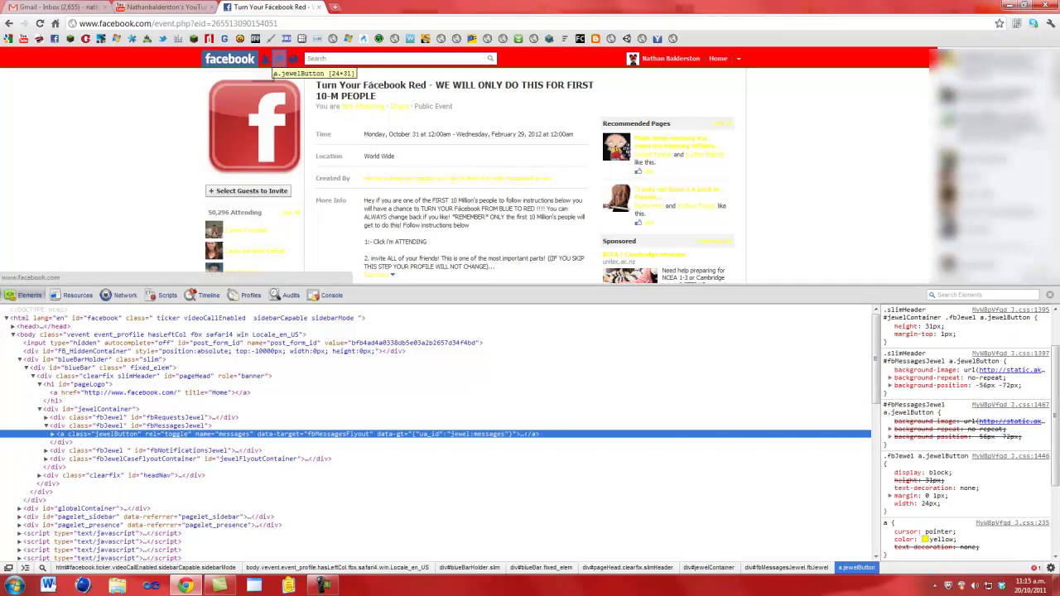
scroll(994, 505, "down", 2)
scroll(969, 430, "down", 2)
scroll(969, 430, "up", 3)
scroll(969, 431, "down", 3)
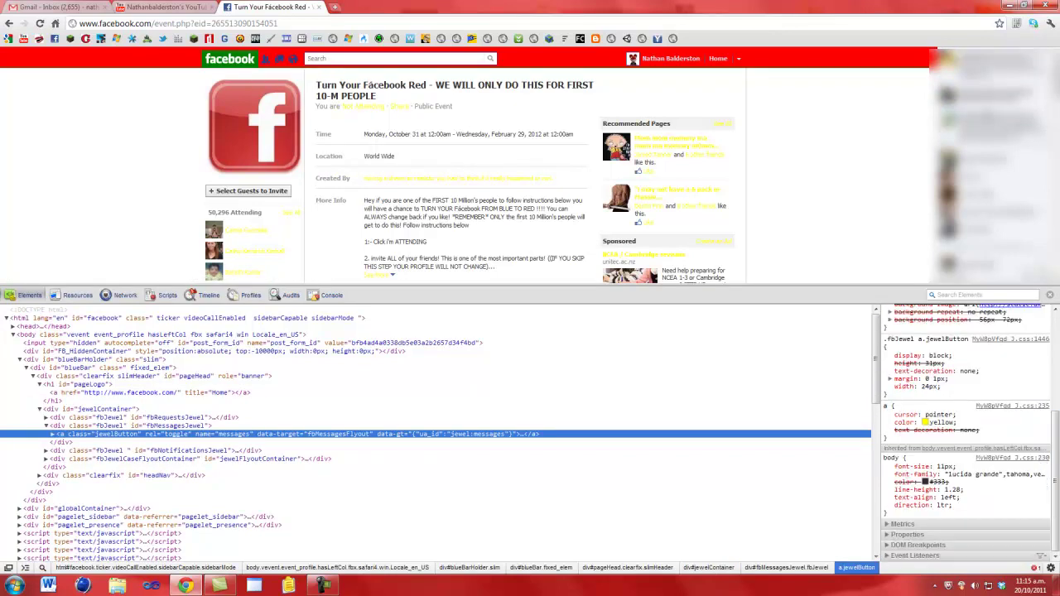
left_click(961, 530)
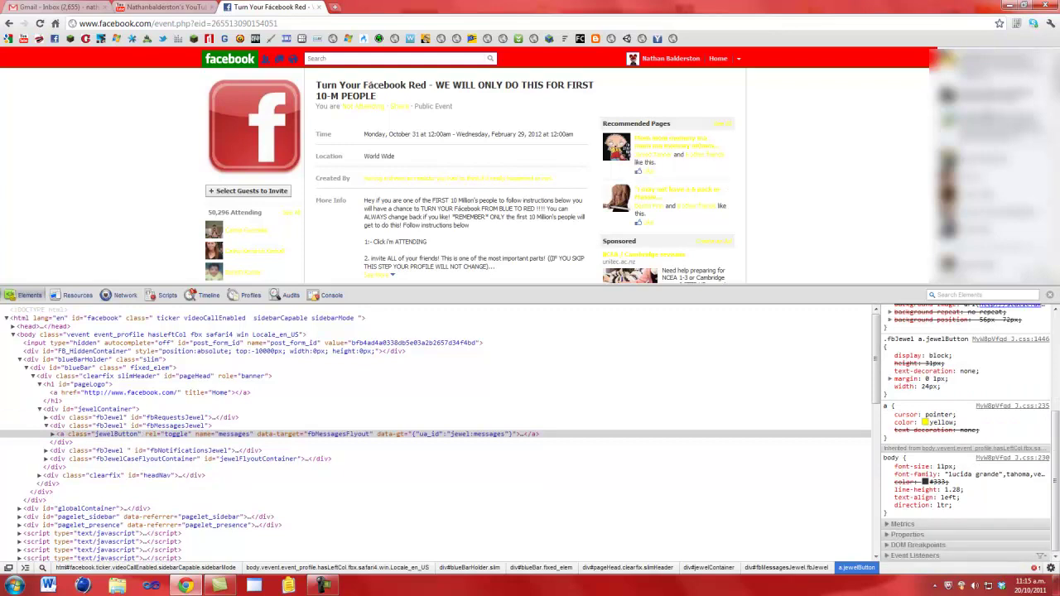
left_click_drag(530, 288, 530, 499)
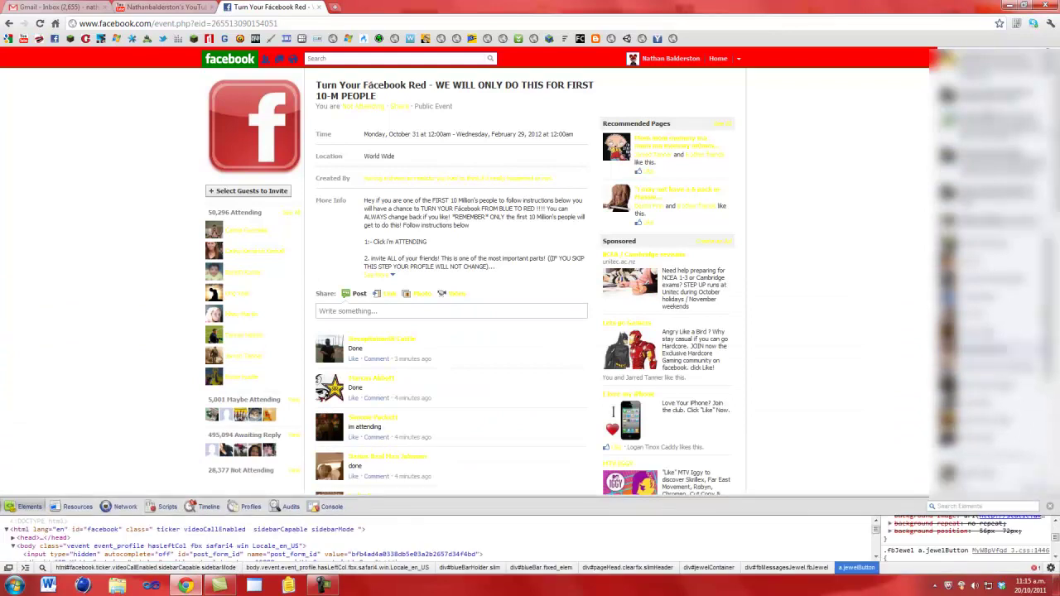
scroll(530, 273, "down", 2)
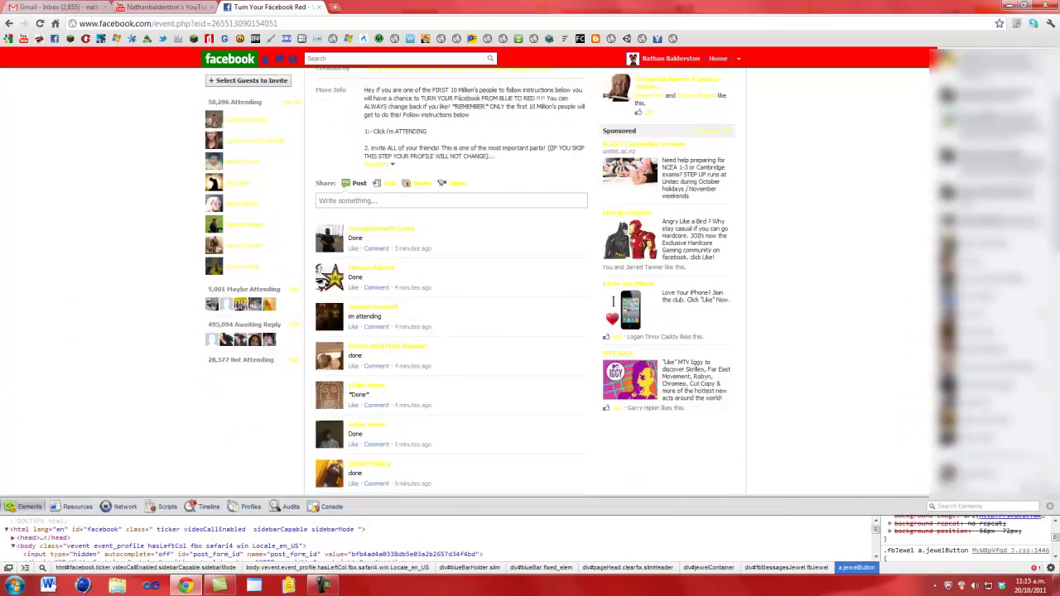
scroll(530, 273, "up", 2)
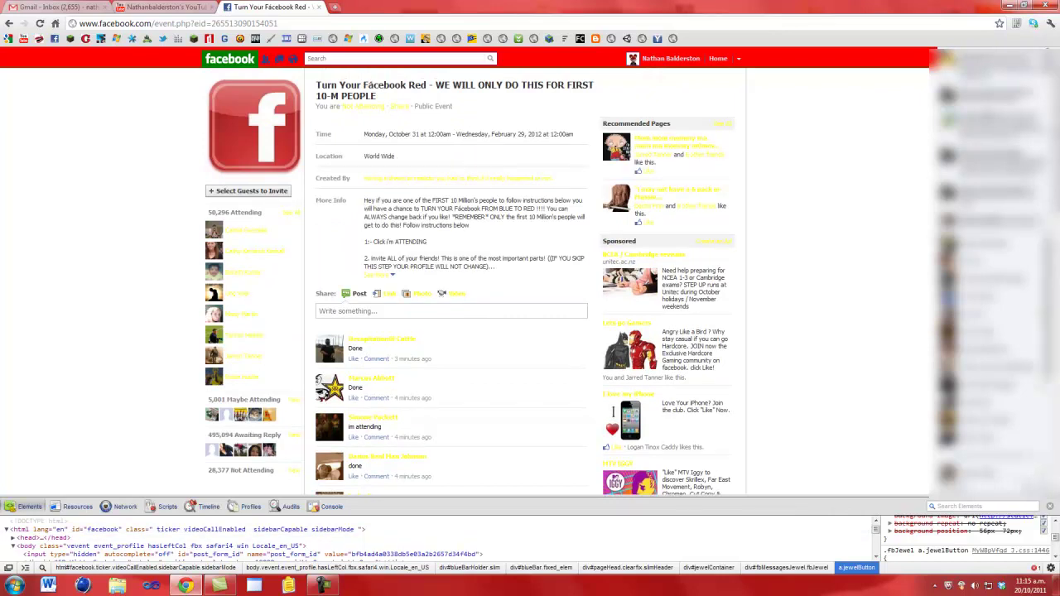
key("F12")
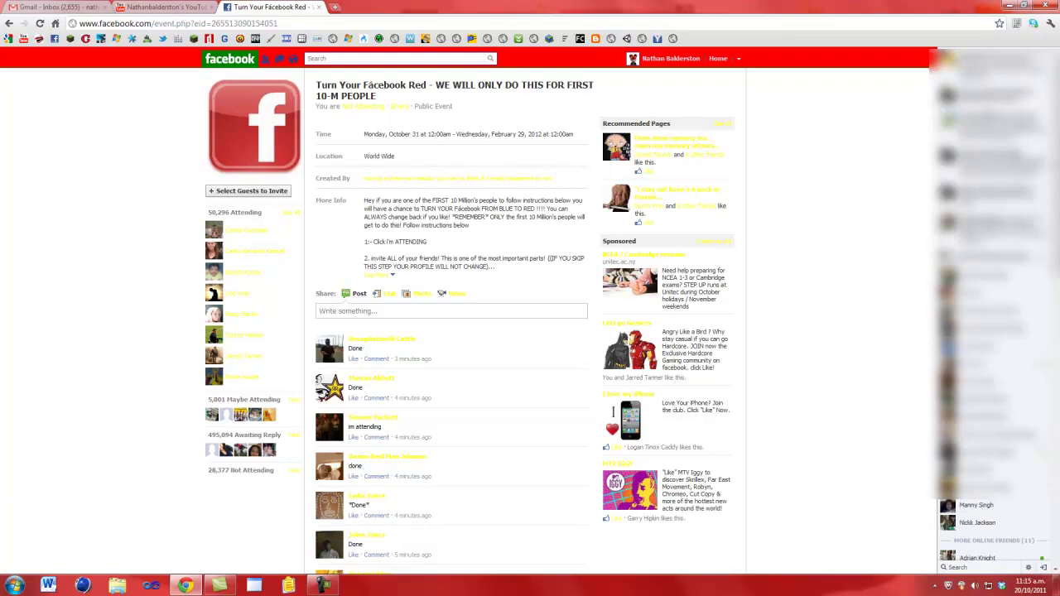
Step: Reopen the inspector and set the body background to green after undoing red
right_click(872, 135)
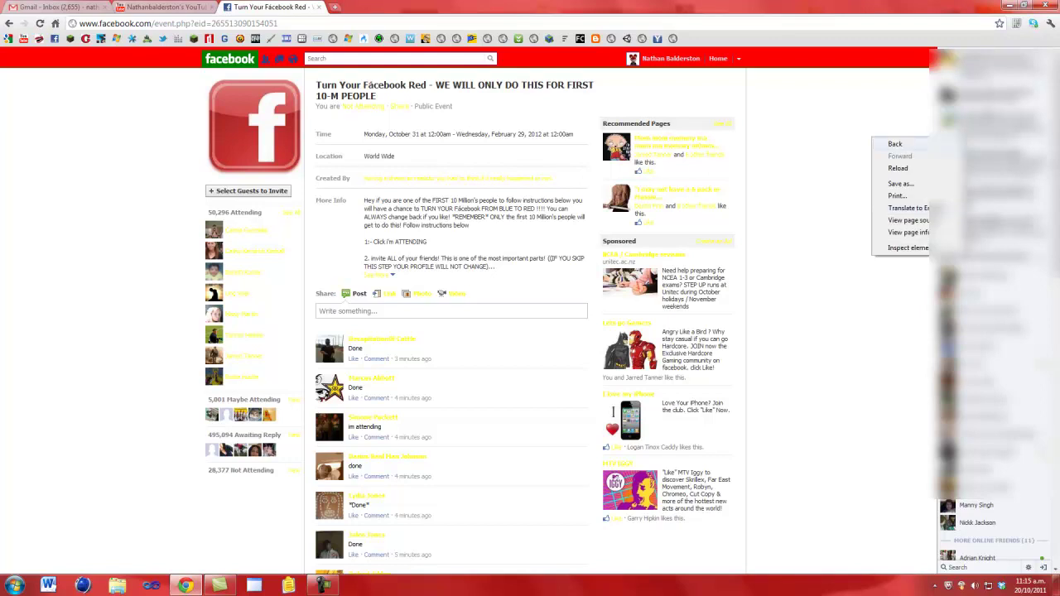
left_click(904, 248)
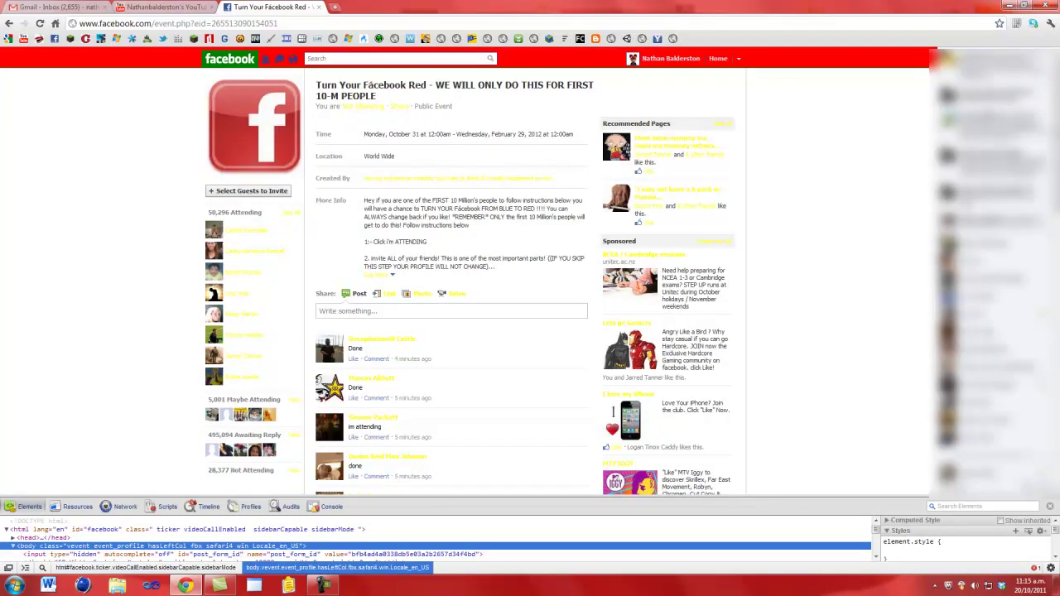
left_click_drag(531, 501, 530, 308)
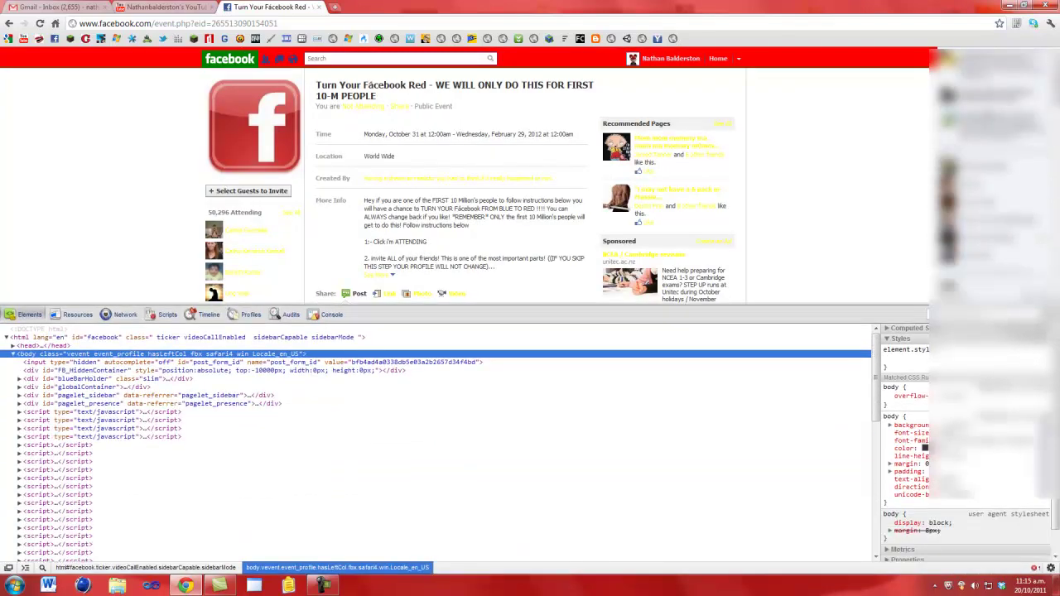
left_click(919, 424)
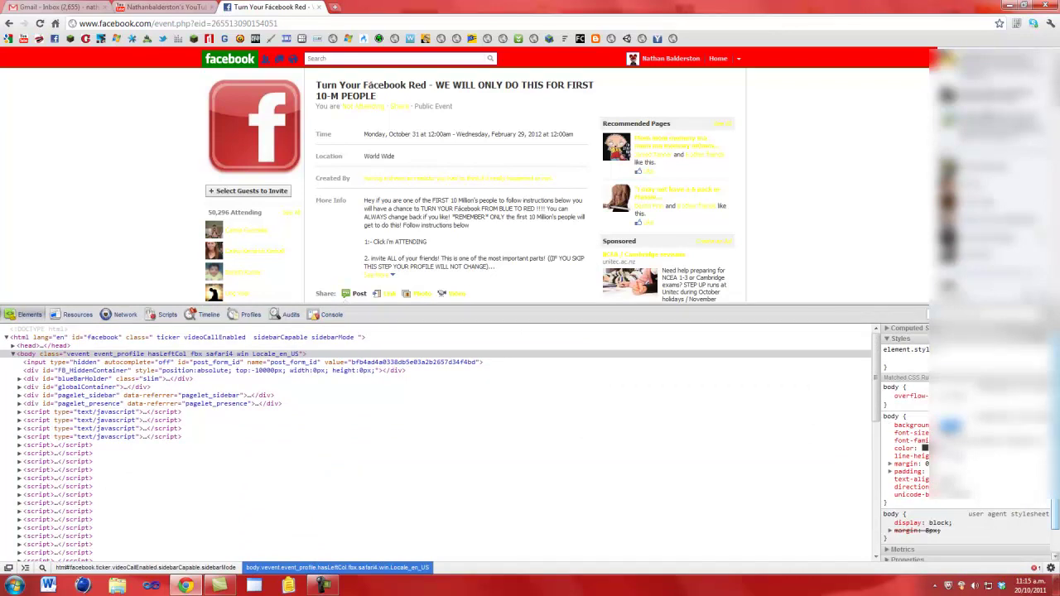
key("Return")
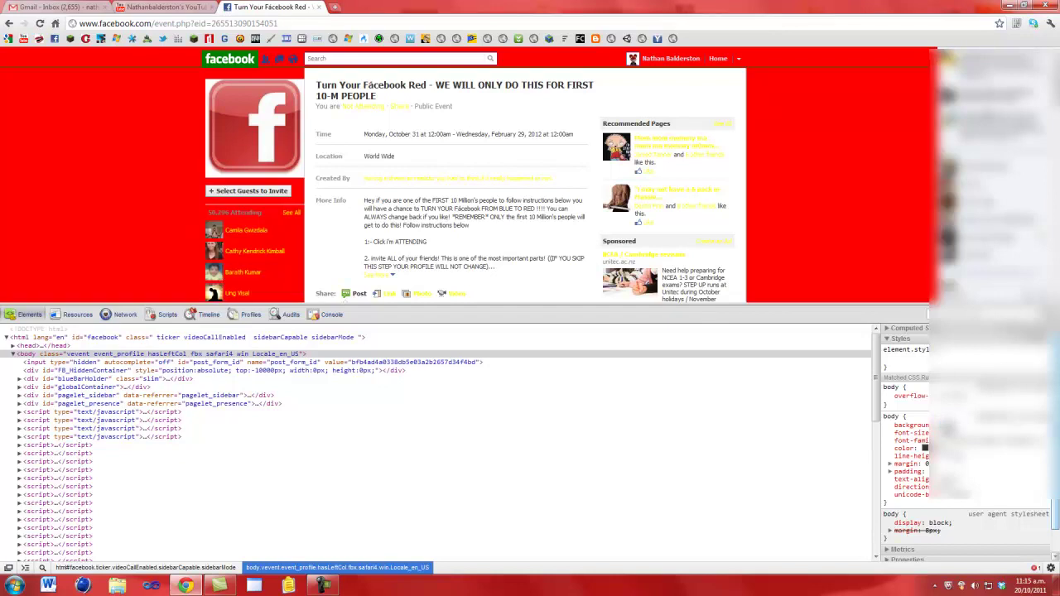
key("ctrl+z")
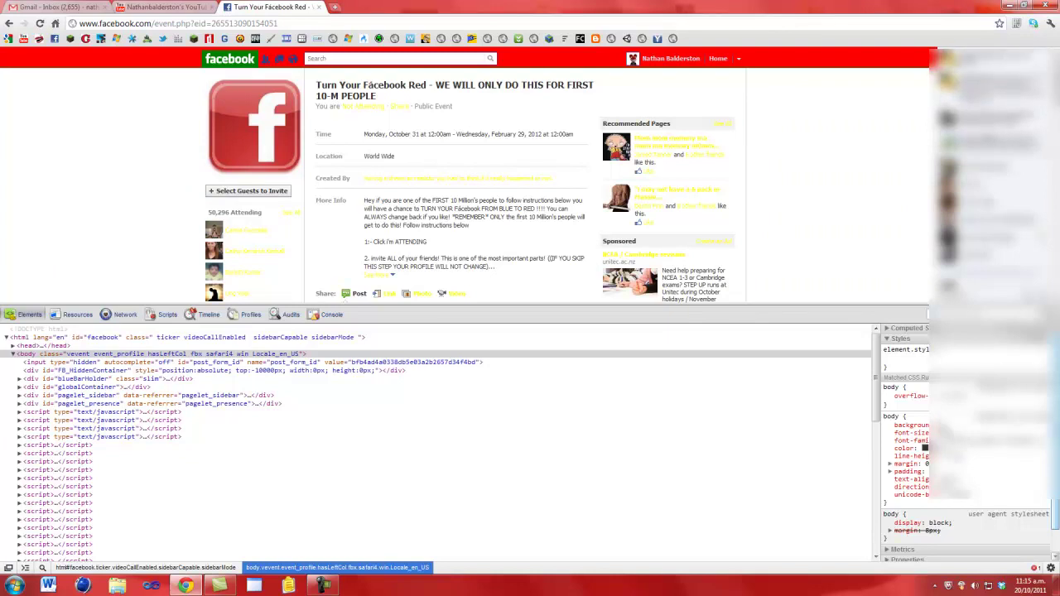
key("Return")
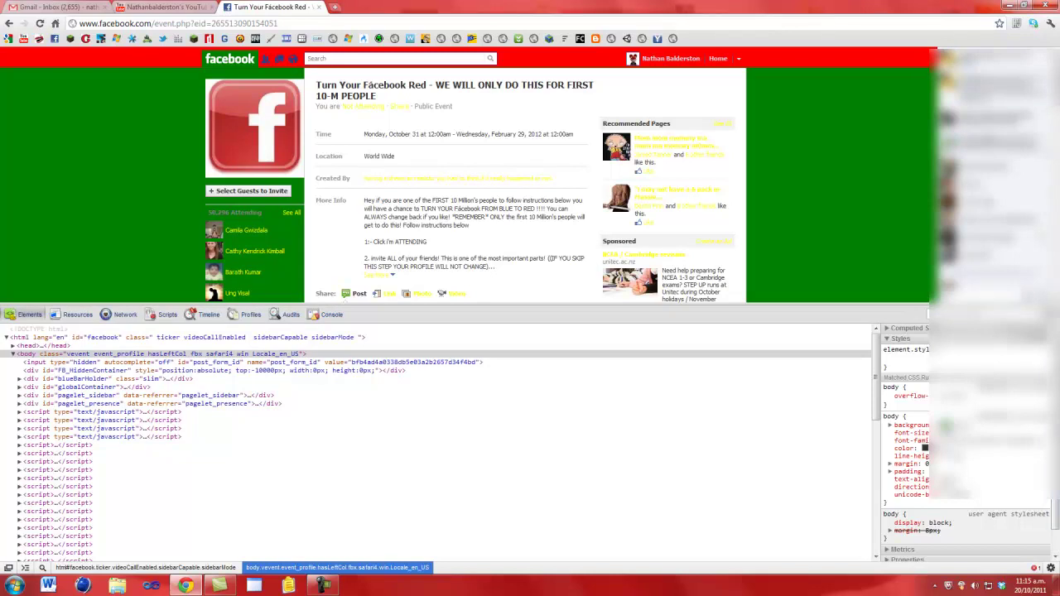
left_click_drag(580, 314, 579, 537)
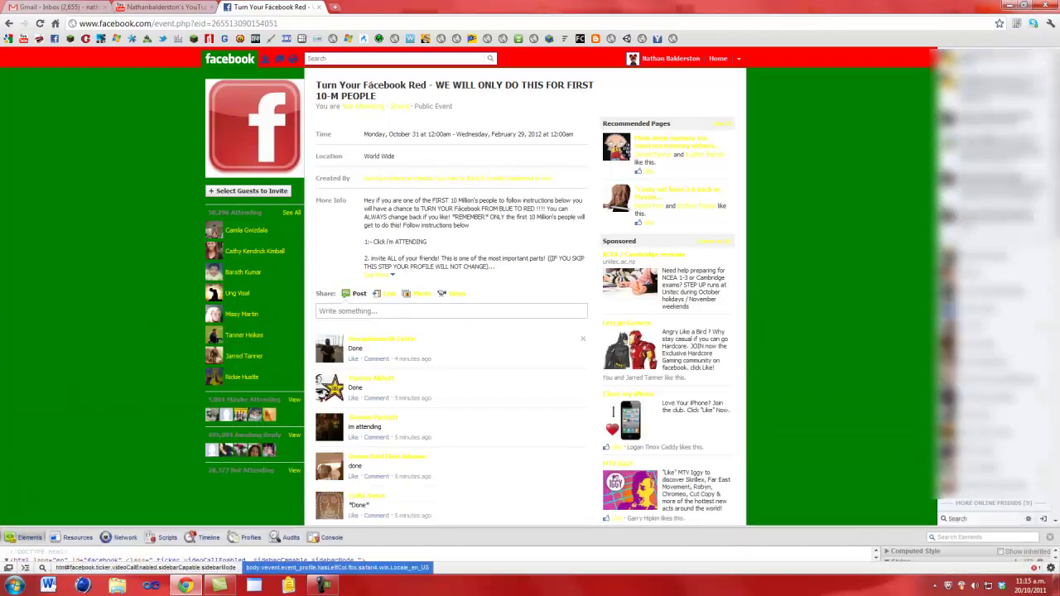
left_click_drag(384, 339, 349, 349)
Step: Inspect the first comment's messageBody span and rewrite 'Done' as 'im dumb'
left_click(364, 349)
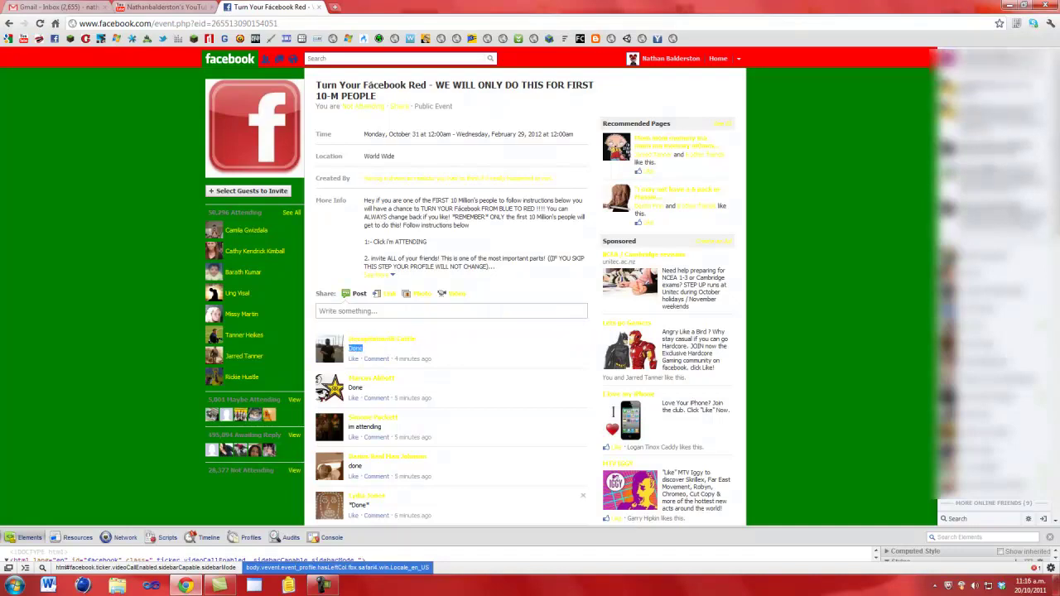
right_click(352, 348)
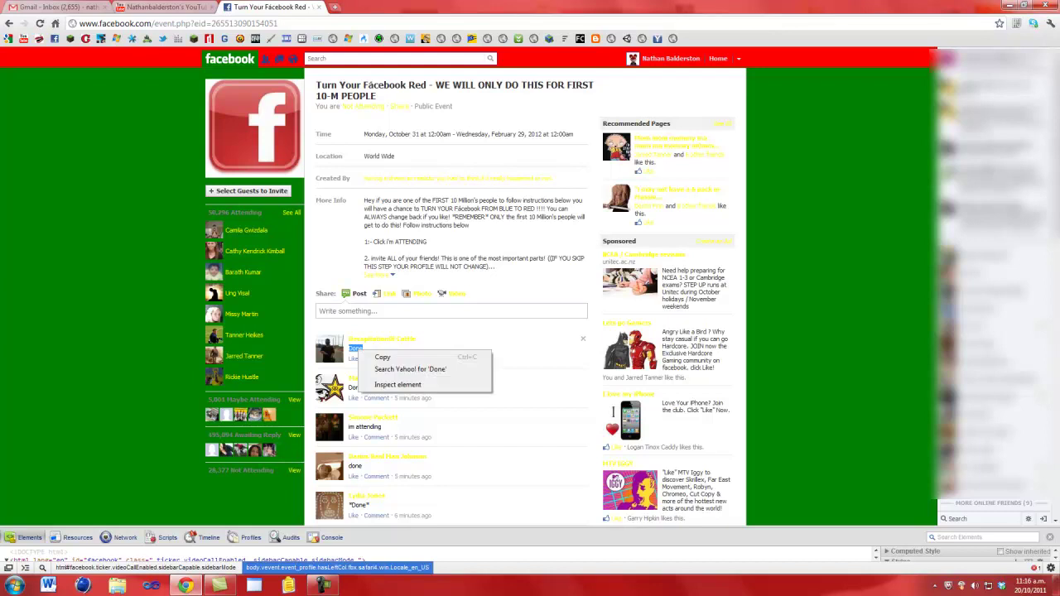
left_click(389, 387)
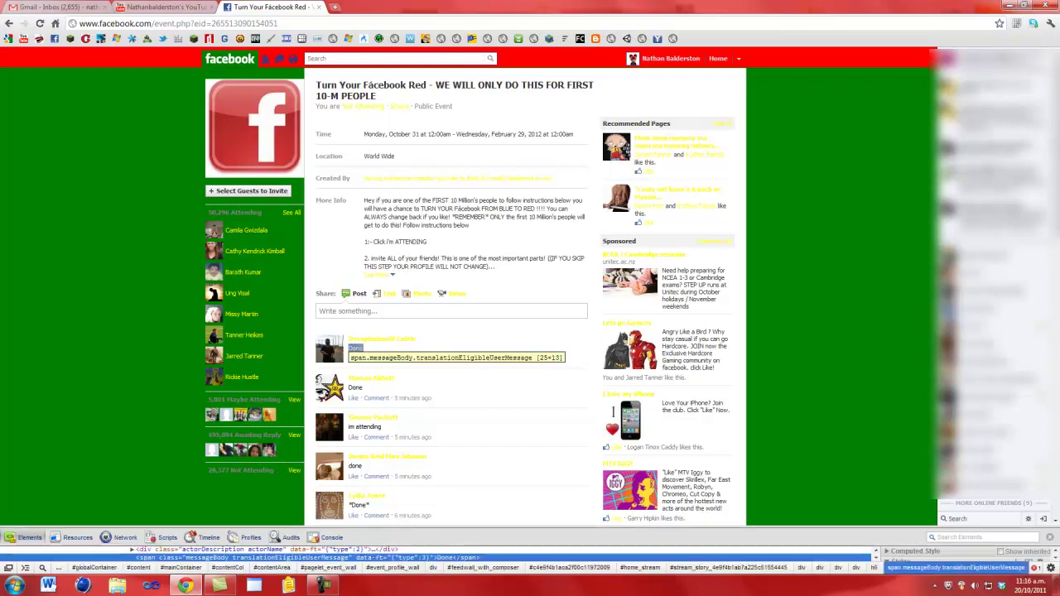
left_click_drag(497, 531, 497, 375)
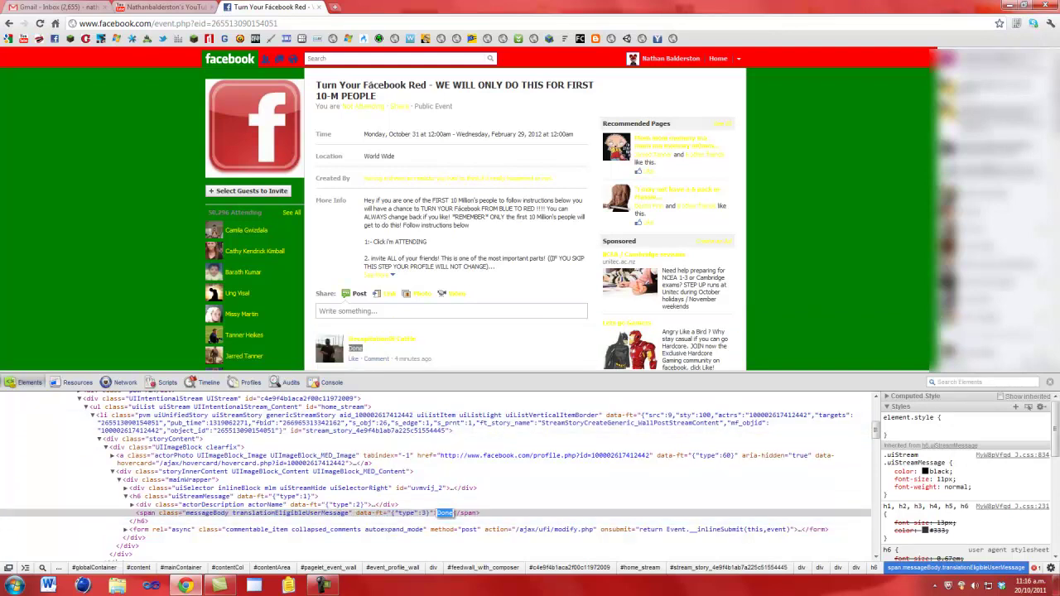
type("im a dum")
type("b")
key("BackSpace")
key("Return")
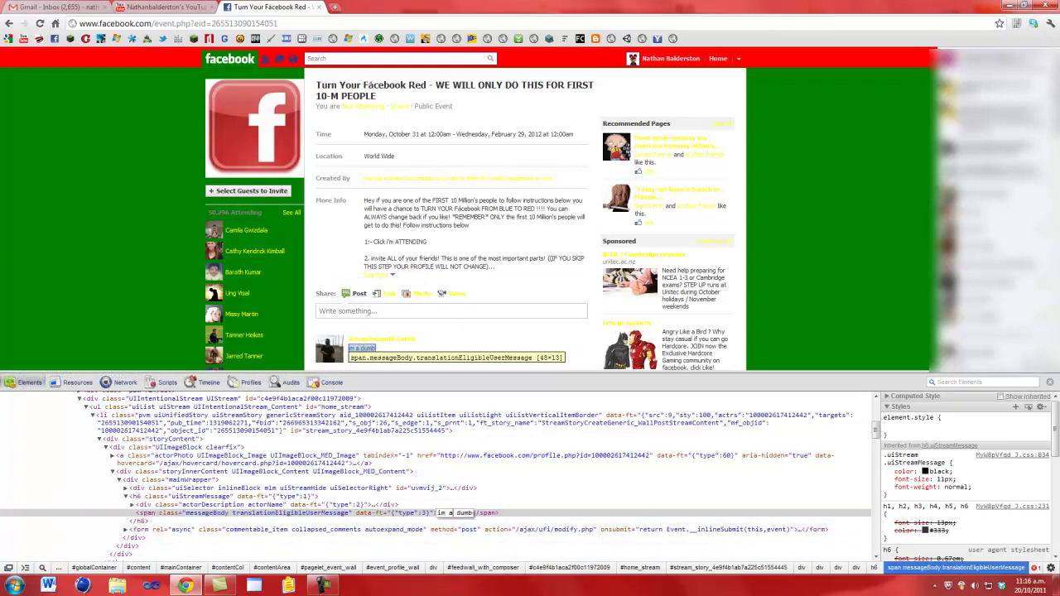
key("BackSpace")
key("BackSpace")
key("Return")
key("Up")
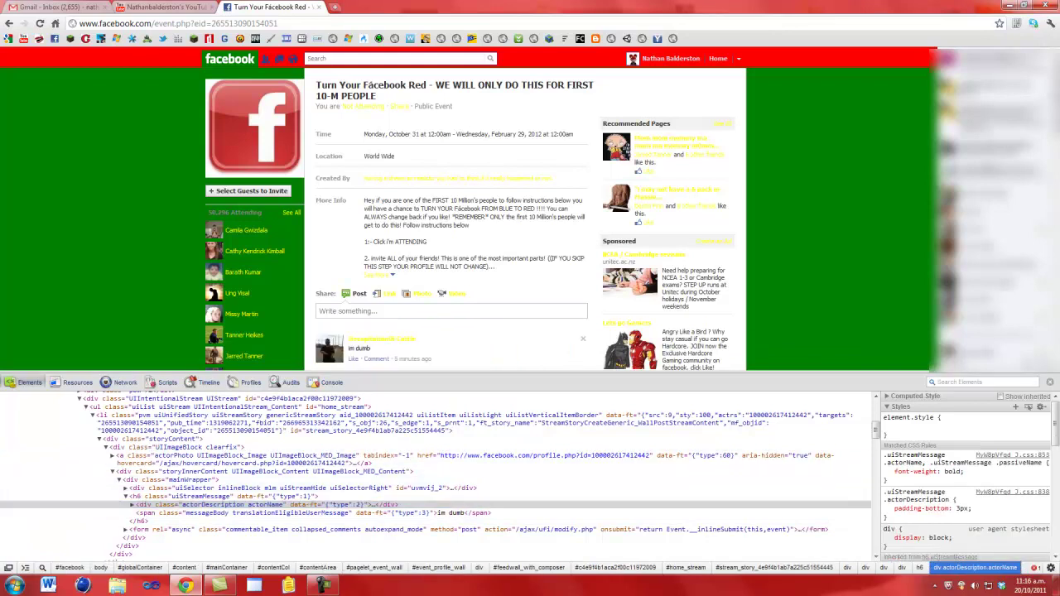
Step: Select the first commenter's name and replace its link text with 'hello'
left_click_drag(416, 339, 348, 338)
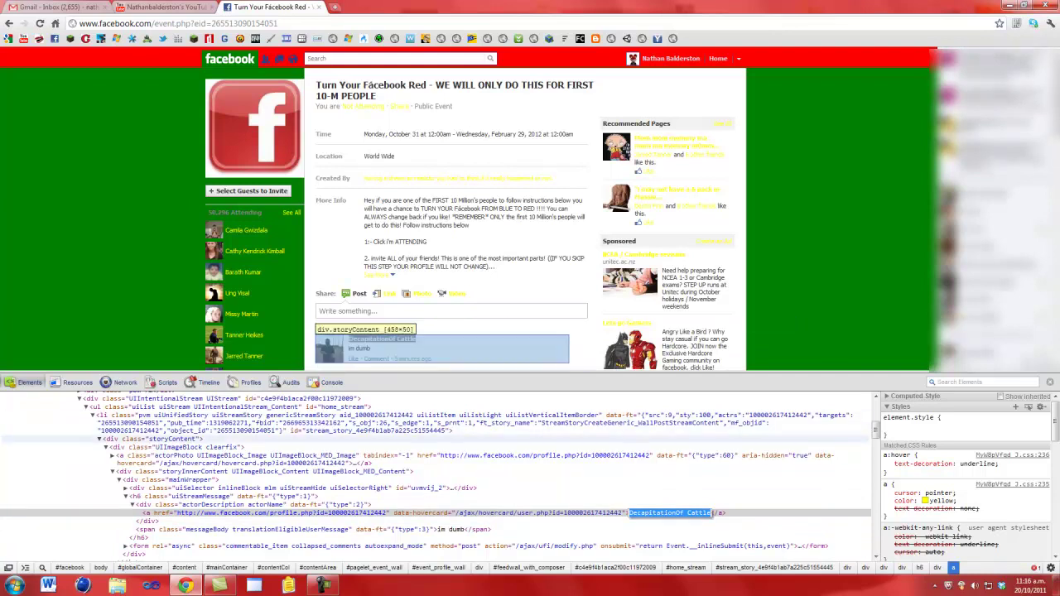
key("BackSpace")
type("heelo")
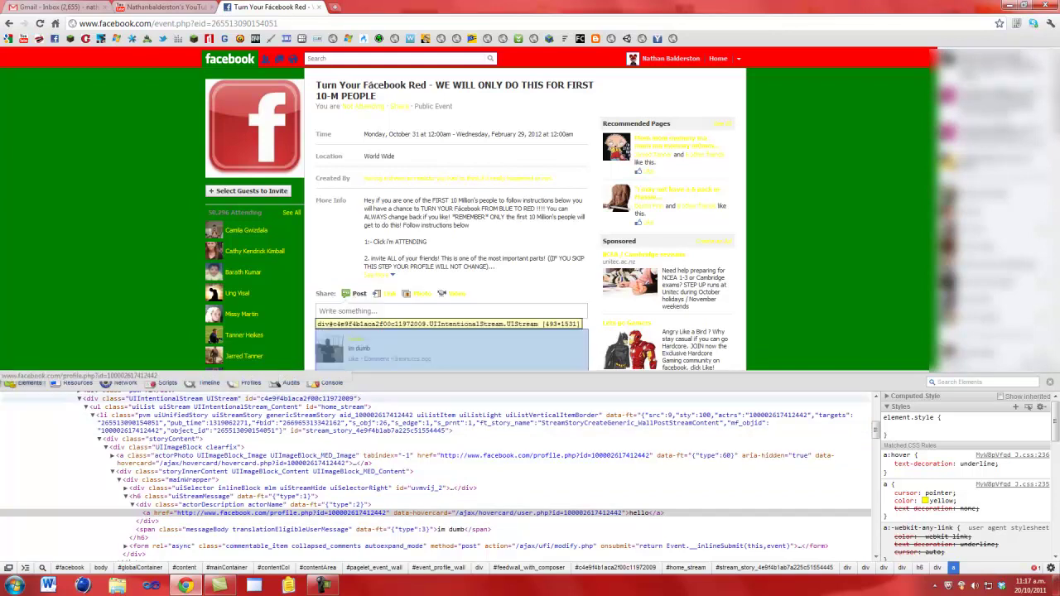
scroll(530, 215, "down", 1)
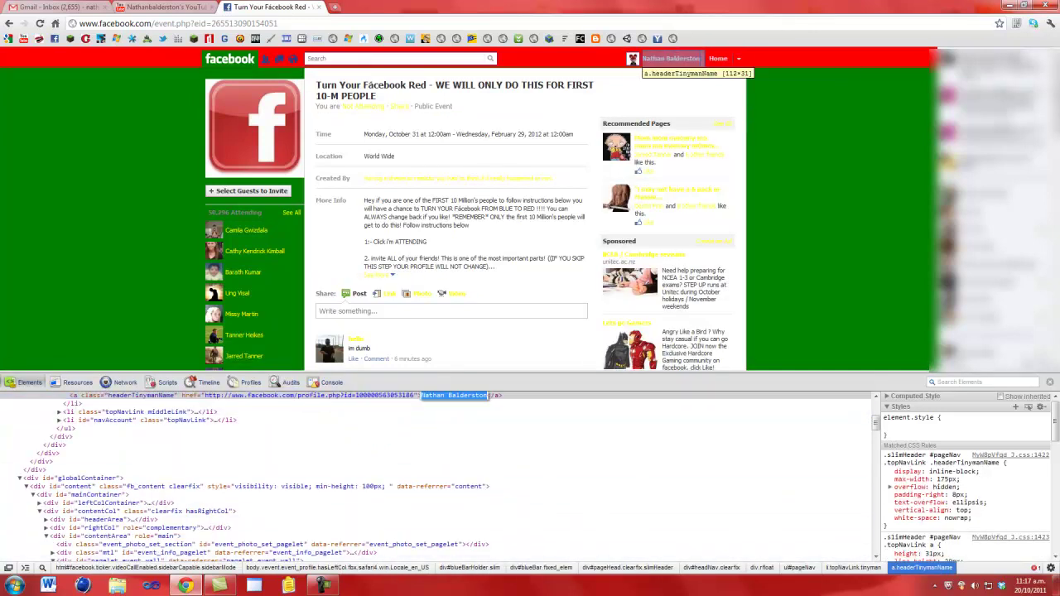
type("Ray")
Step: Rename the headerTinymanName link text to 'Ray'
key("Return")
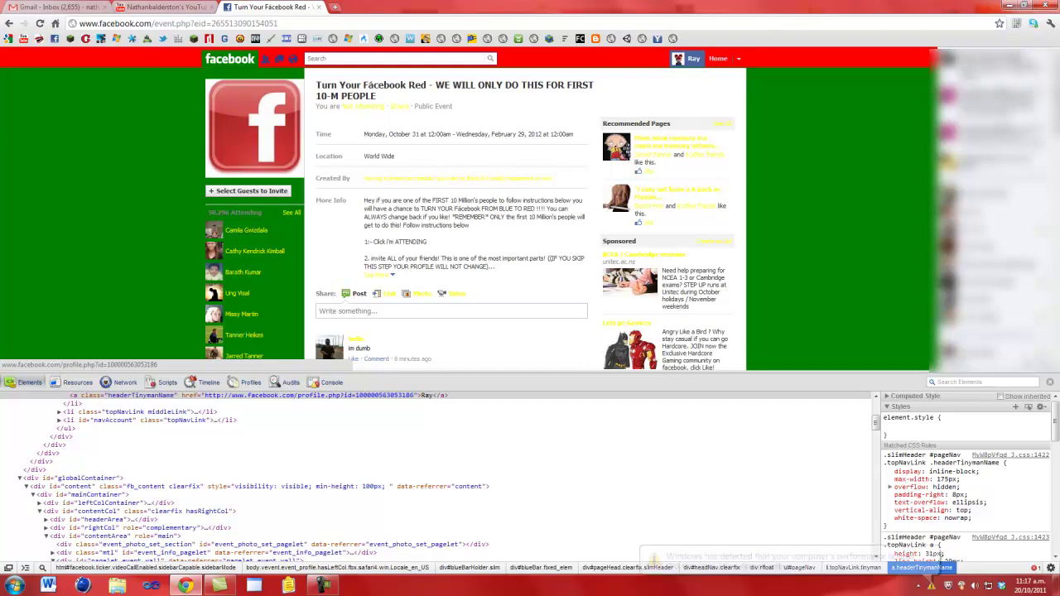
Step: Hide DevTools with F12 and follow a linked Facebook page away from the edited event
key("F12")
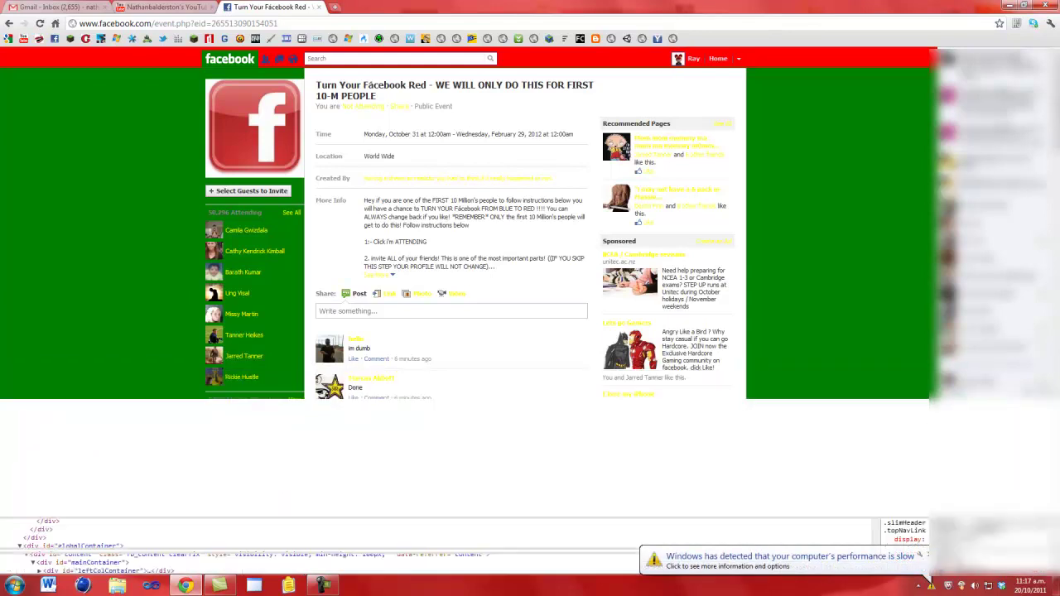
scroll(530, 332, "down", 2)
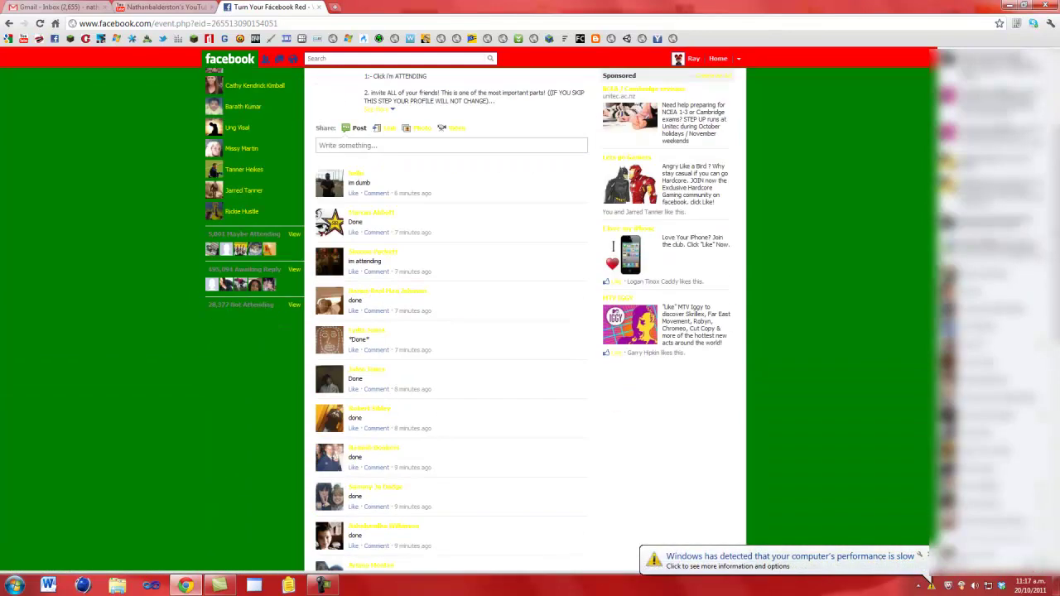
scroll(530, 332, "down", 1)
scroll(530, 331, "up", 1)
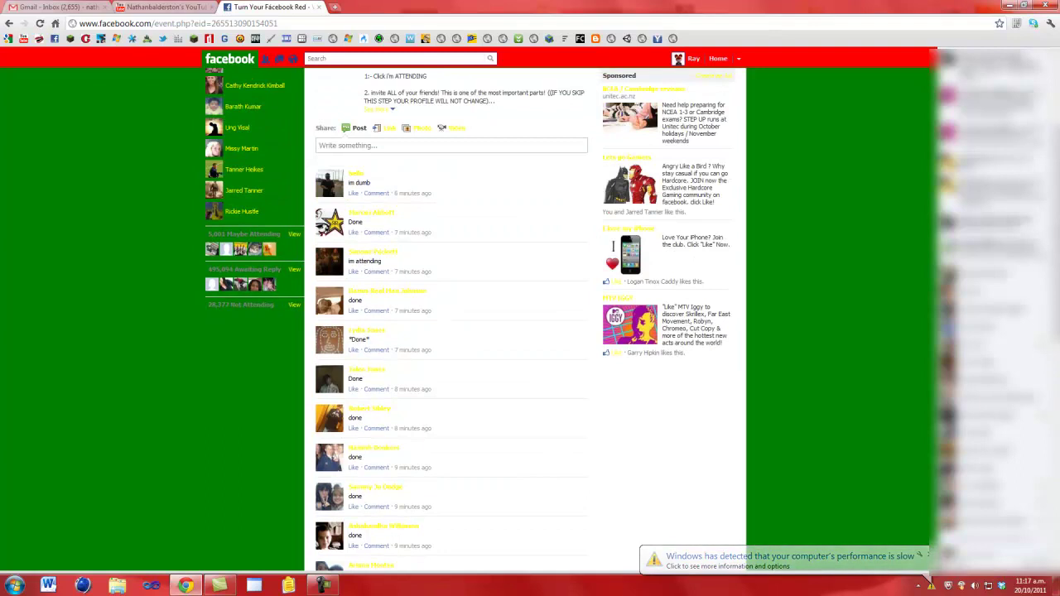
scroll(530, 331, "up", 2)
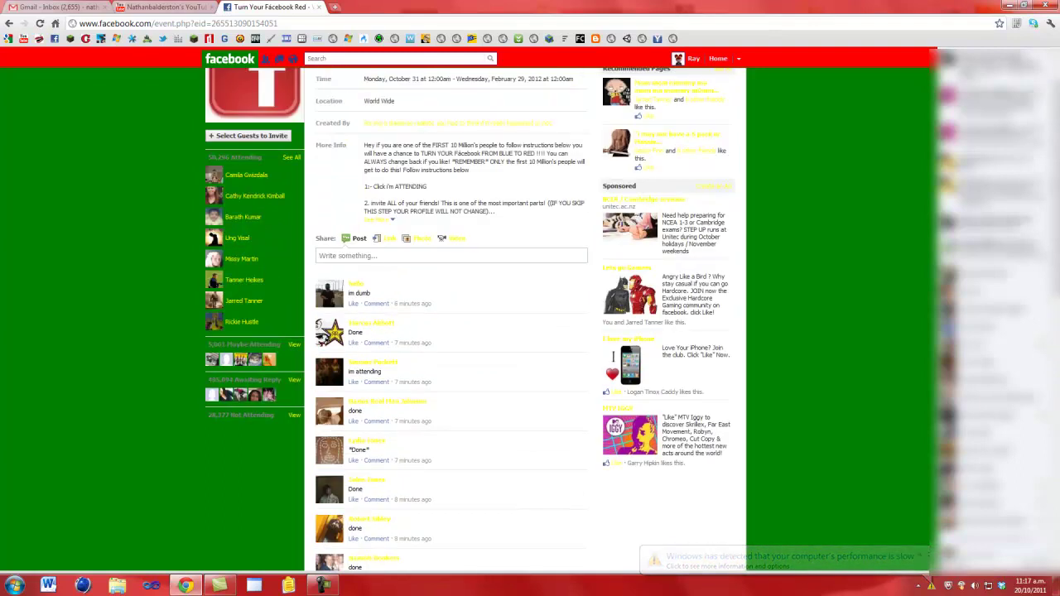
scroll(530, 332, "up", 1)
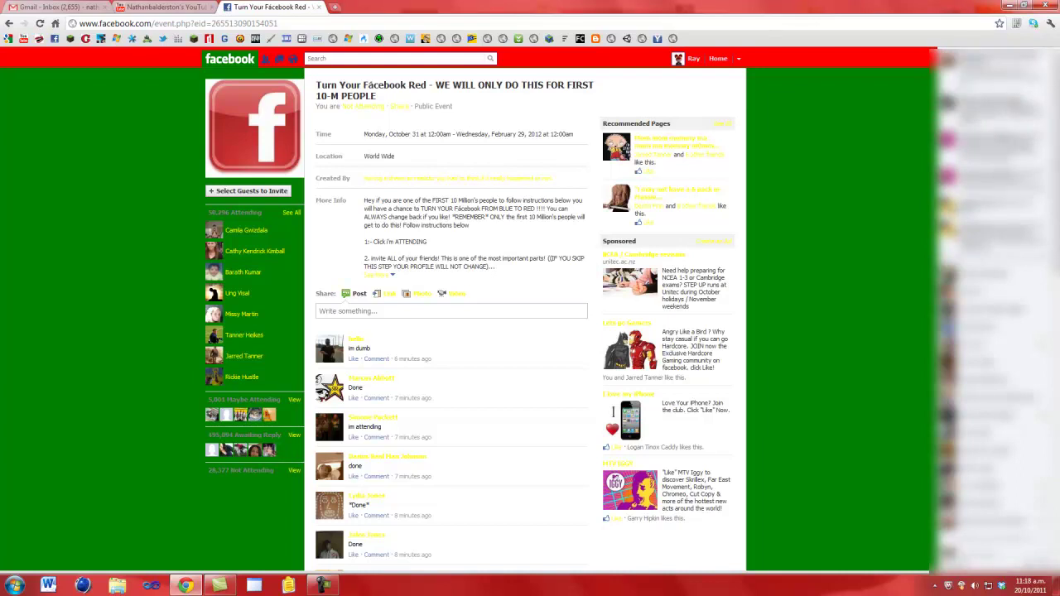
left_click(671, 138)
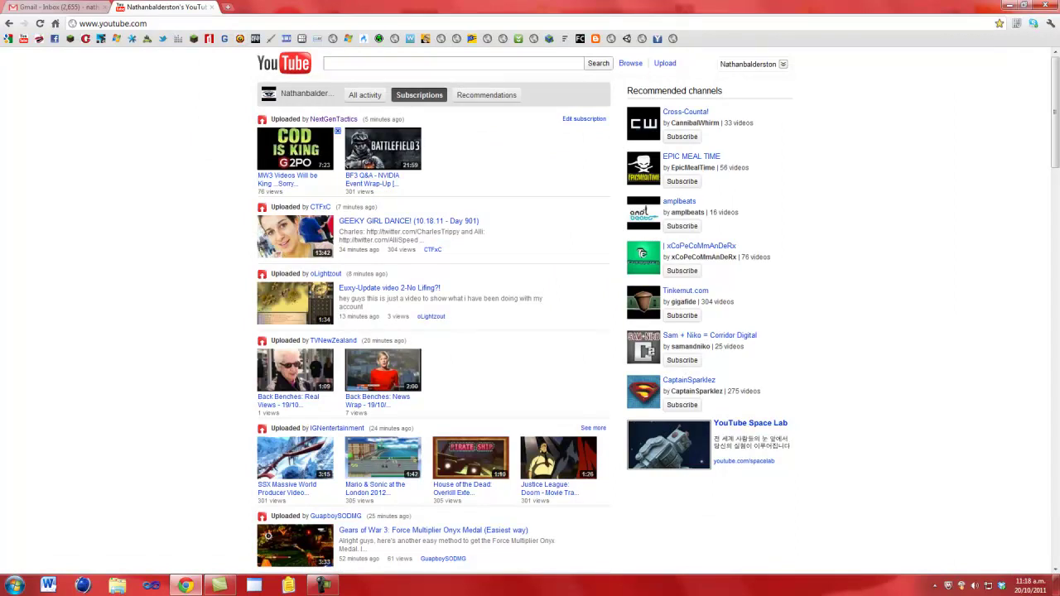
Step: Switch to the Gmail tab and maximize the browser window
left_click(69, 8)
key("super+Down")
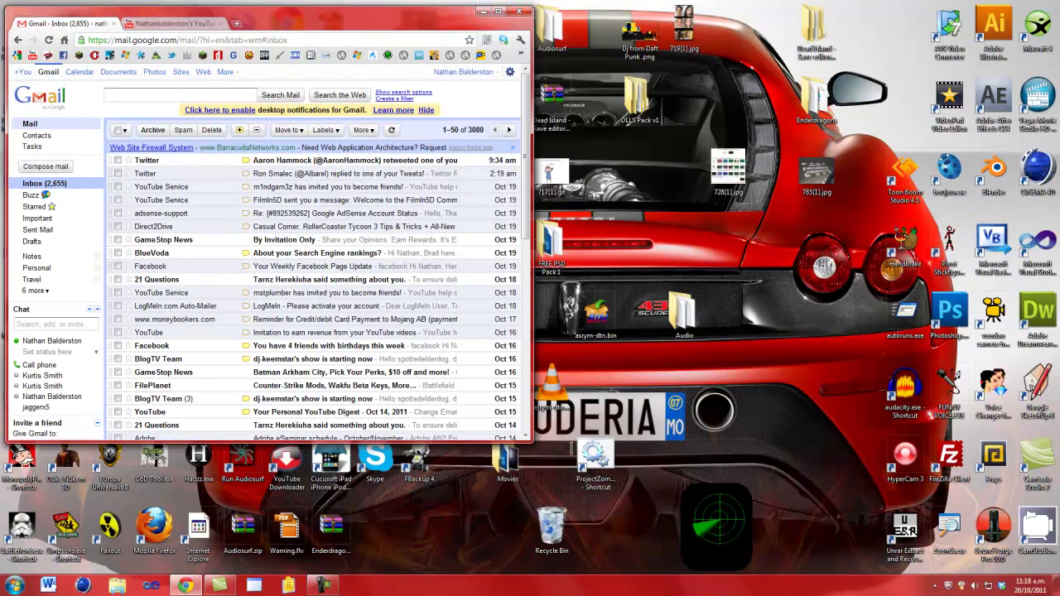
key("super+Up")
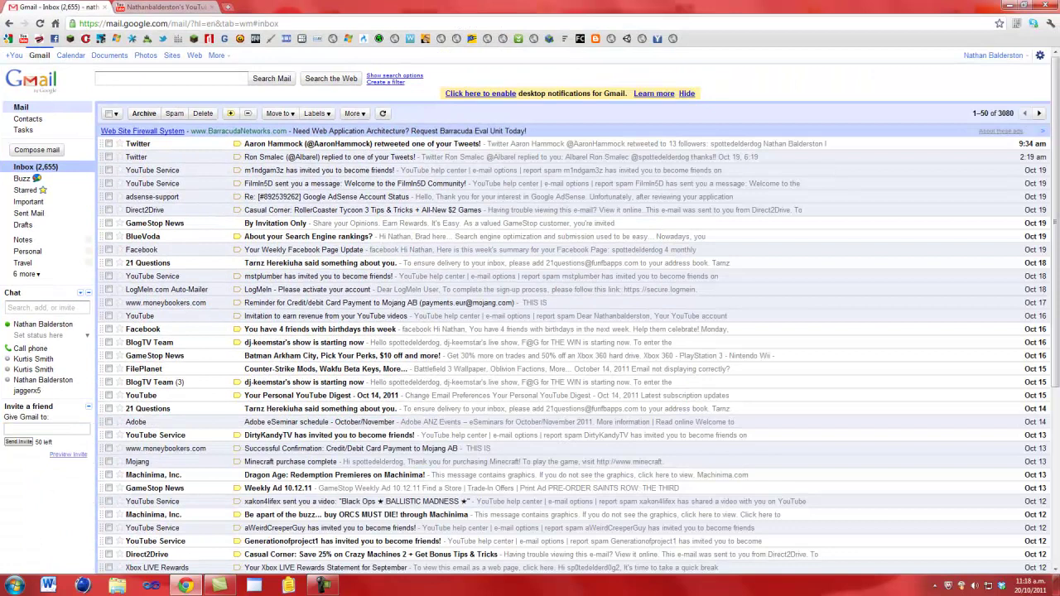
Step: Read the YouTube friend-invite and revenue invitation emails, returning to the inbox after each
left_click(323, 276)
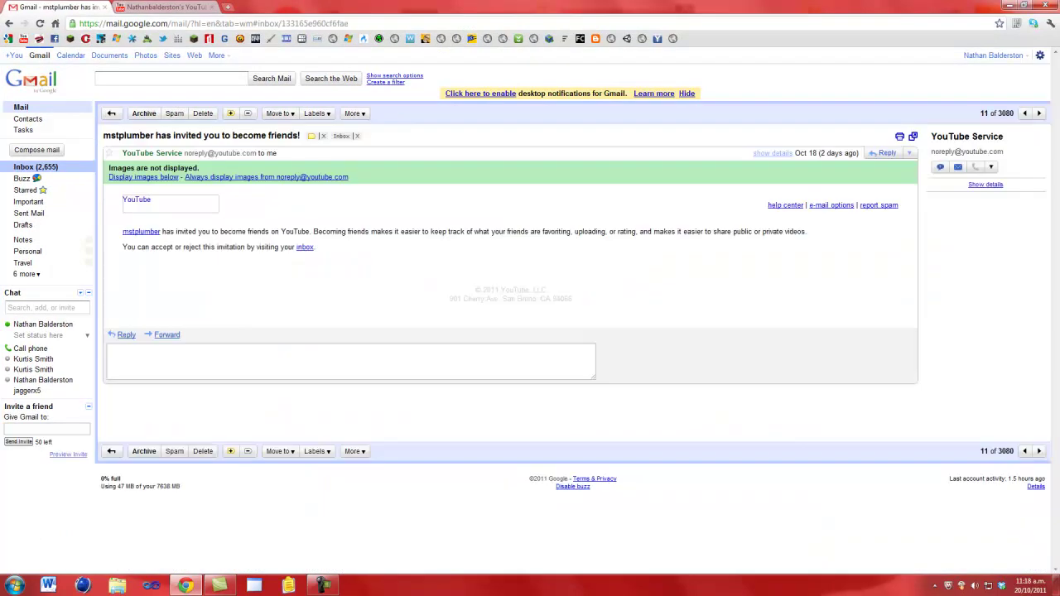
left_click(114, 113)
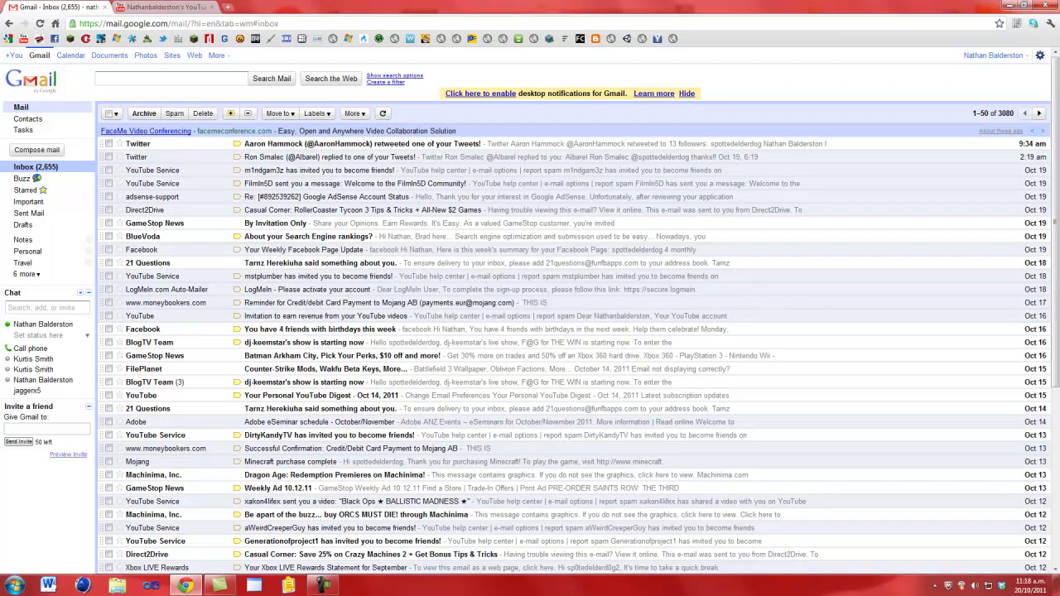
left_click(323, 315)
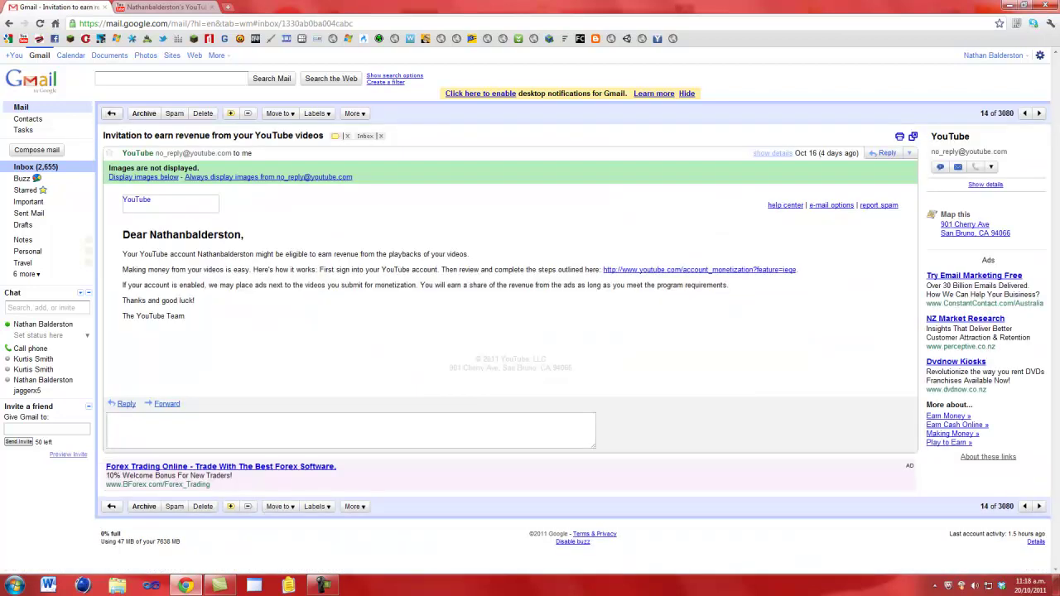
key("u")
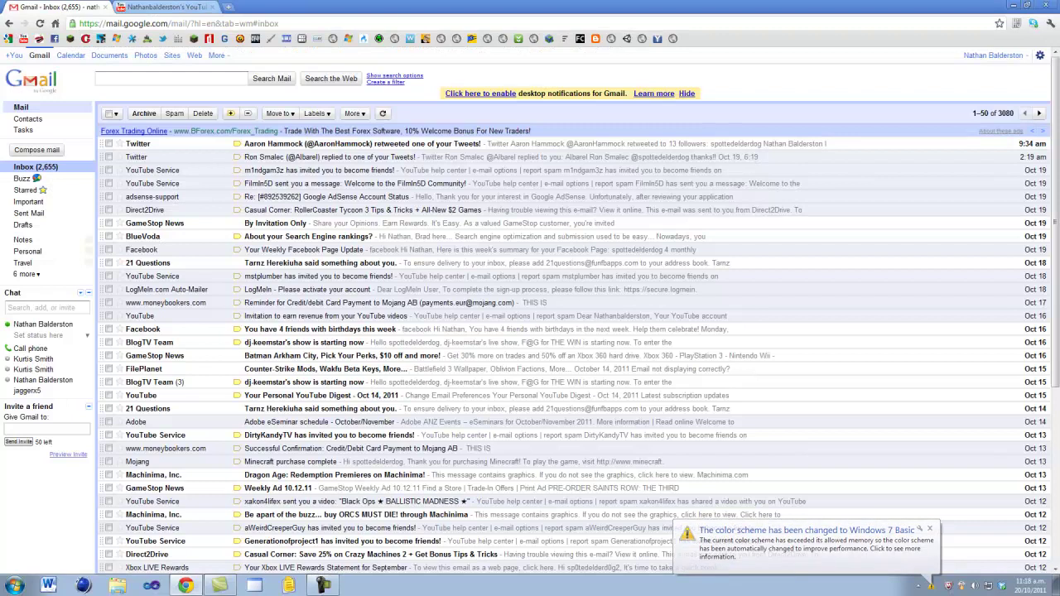
Step: Open the top Twitter retweet email, then go back to the inbox with u
key("Return")
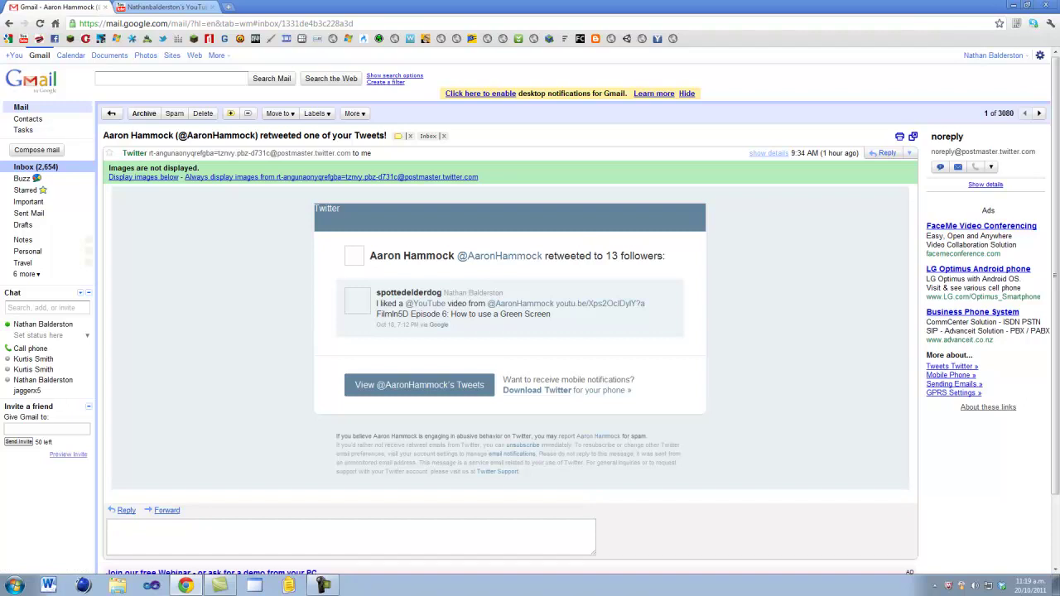
key("u")
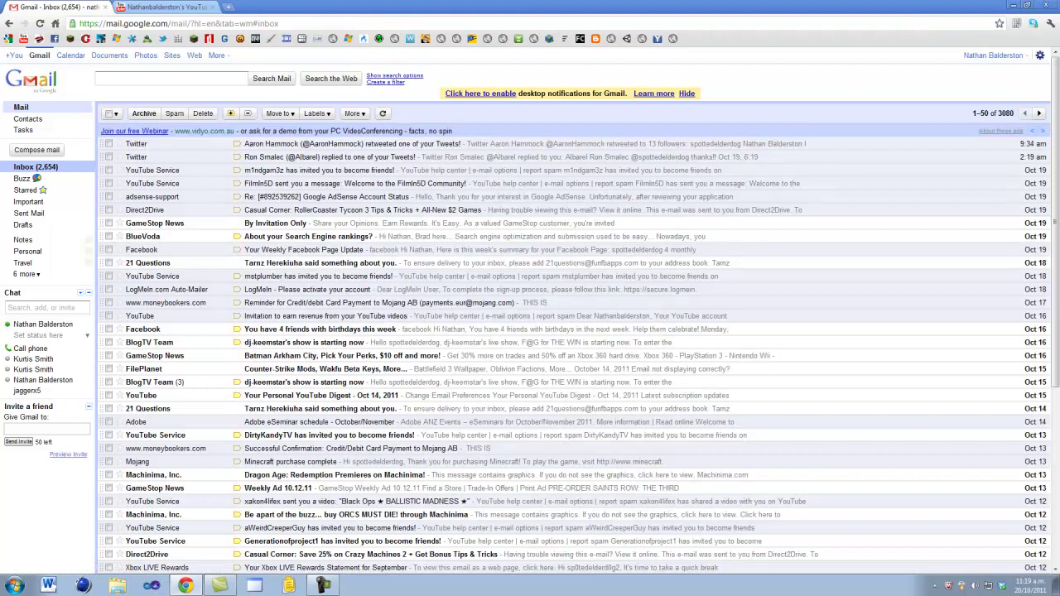
scroll(530, 331, "down", 1)
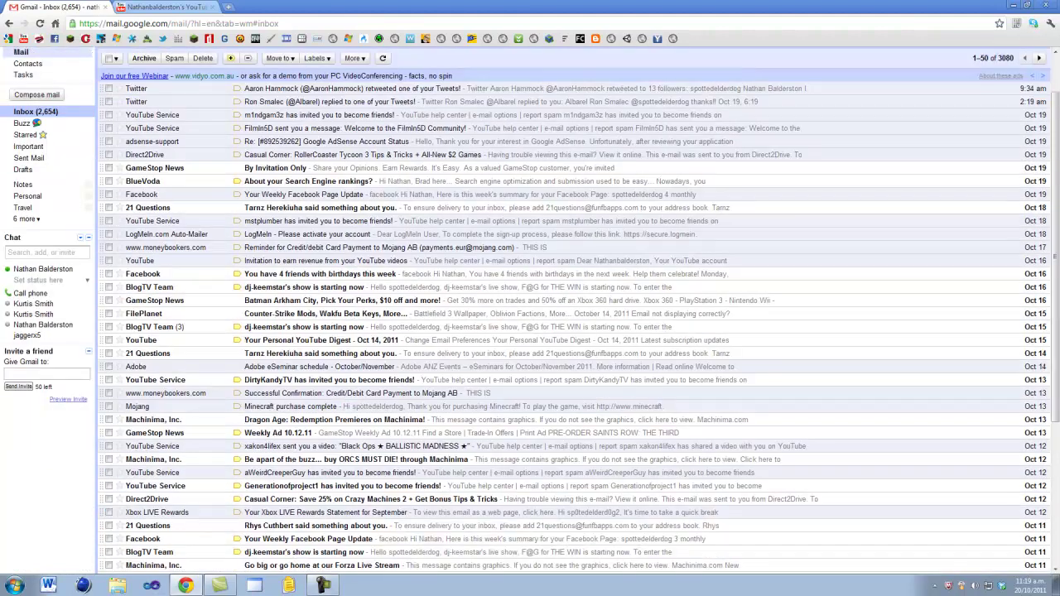
scroll(530, 331, "down", 2)
scroll(530, 332, "down", 1)
scroll(530, 331, "up", 3)
scroll(530, 331, "up", 1)
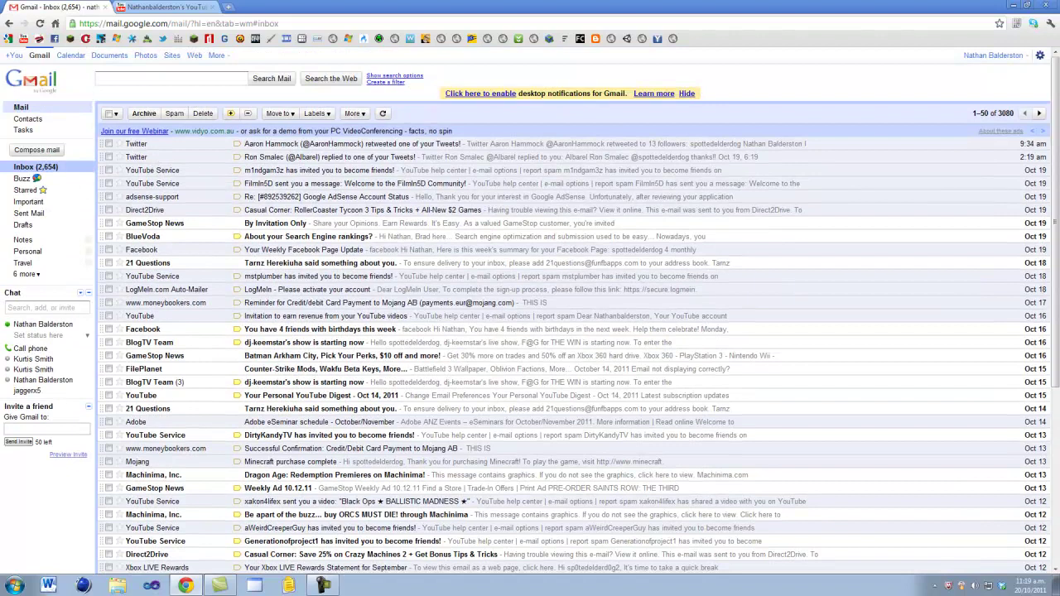